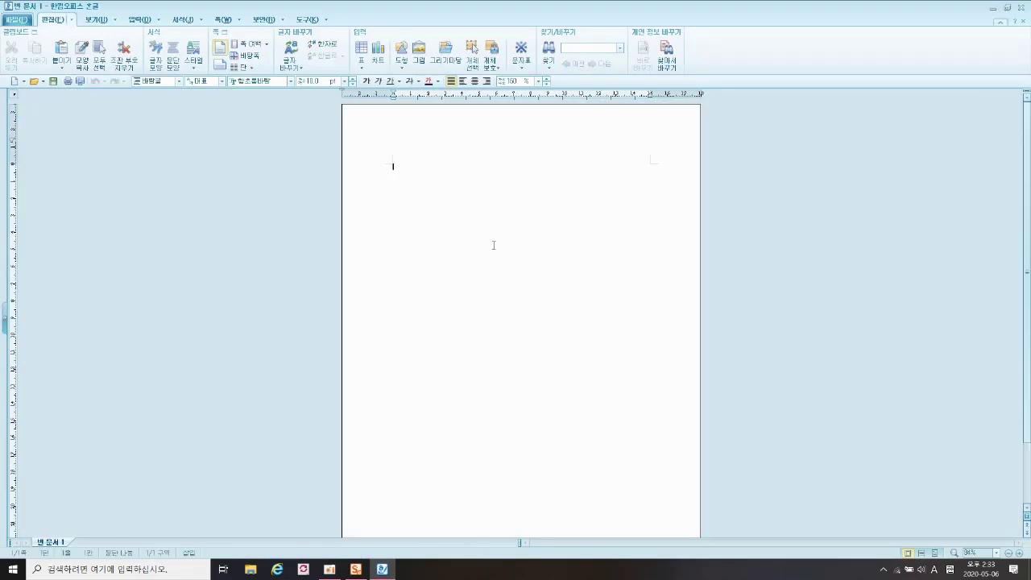
- Save the blank document to Documents\ITQ as 20200506 followed by the examinee's name
{"action": "left_click", "coordinate": [16, 19]}
{"action": "left_click", "coordinate": [32, 93]}
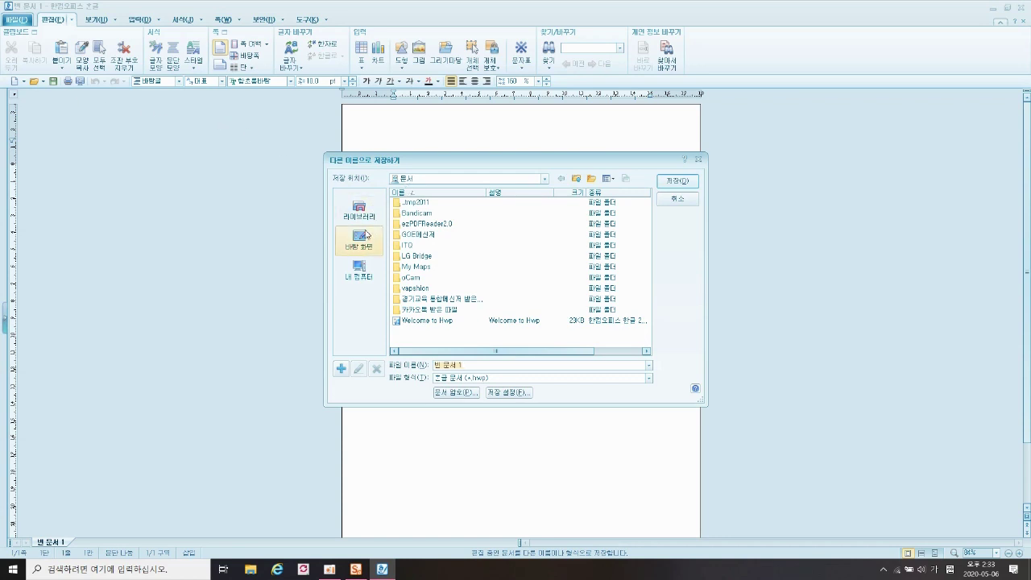
{"action": "left_click", "coordinate": [363, 273]}
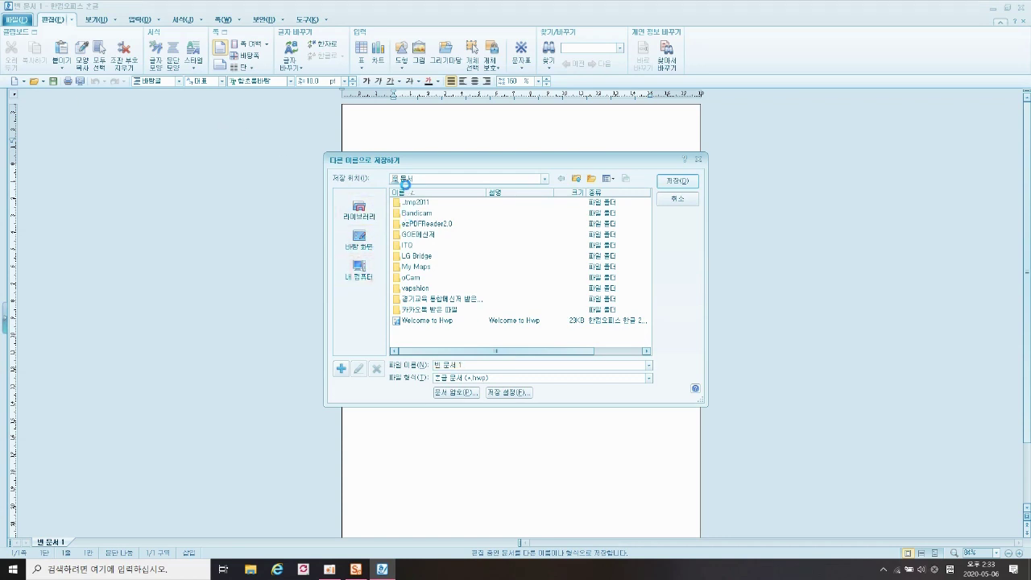
{"action": "double_click", "coordinate": [412, 234]}
{"action": "left_click", "coordinate": [411, 246]}
{"action": "double_click", "coordinate": [411, 245]}
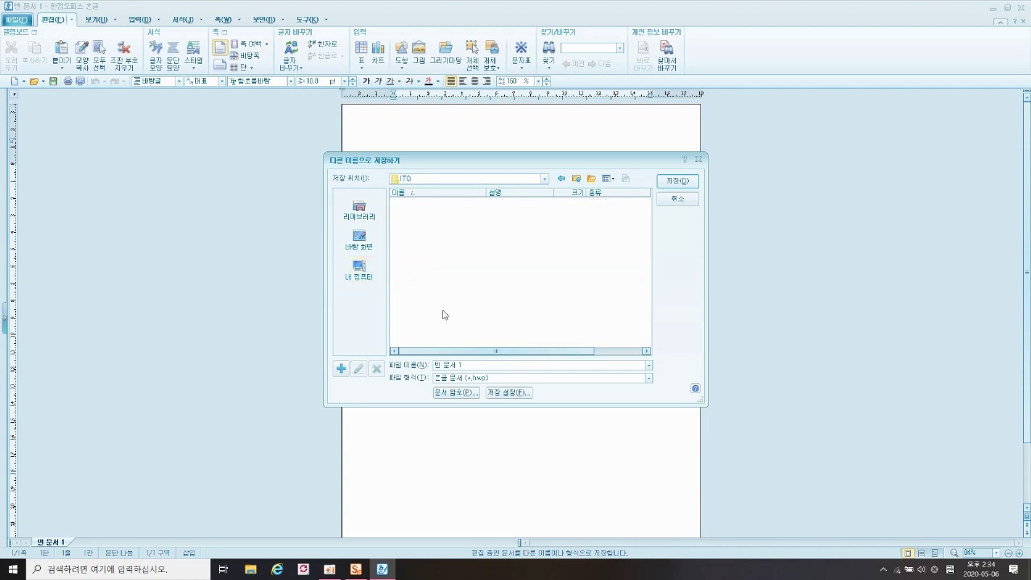
{"action": "left_click", "coordinate": [463, 365]}
{"action": "left_click_drag", "start_coordinate": [433, 365], "coordinate": [455, 365]}
{"action": "type", "text": "3"}
{"action": "left_click", "coordinate": [676, 181]}
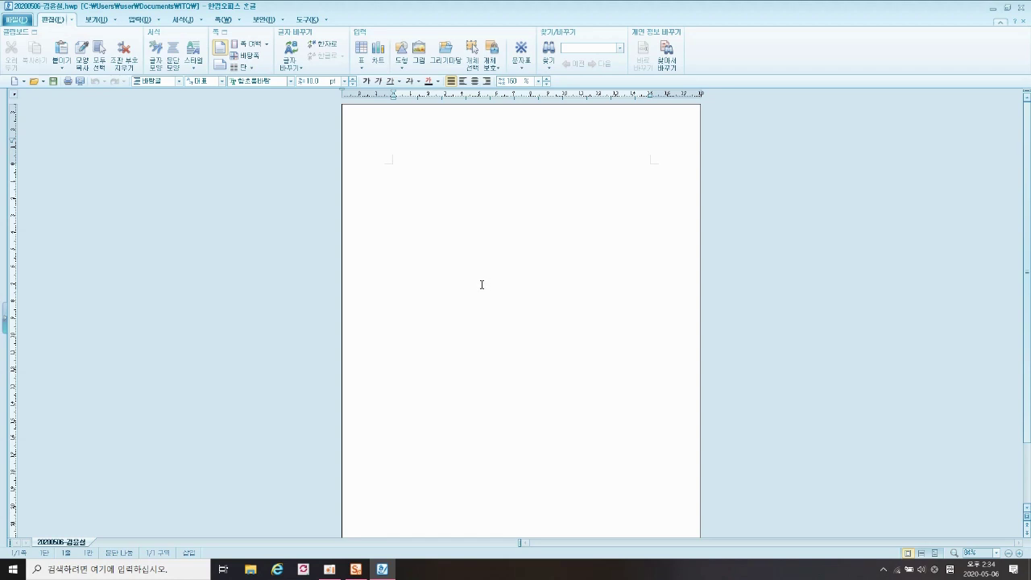
- In Page Setup (F7), set top, header, footer and bottom margins to 10 mm and left/right margins to 11 mm
{"action": "key", "text": "F7"}
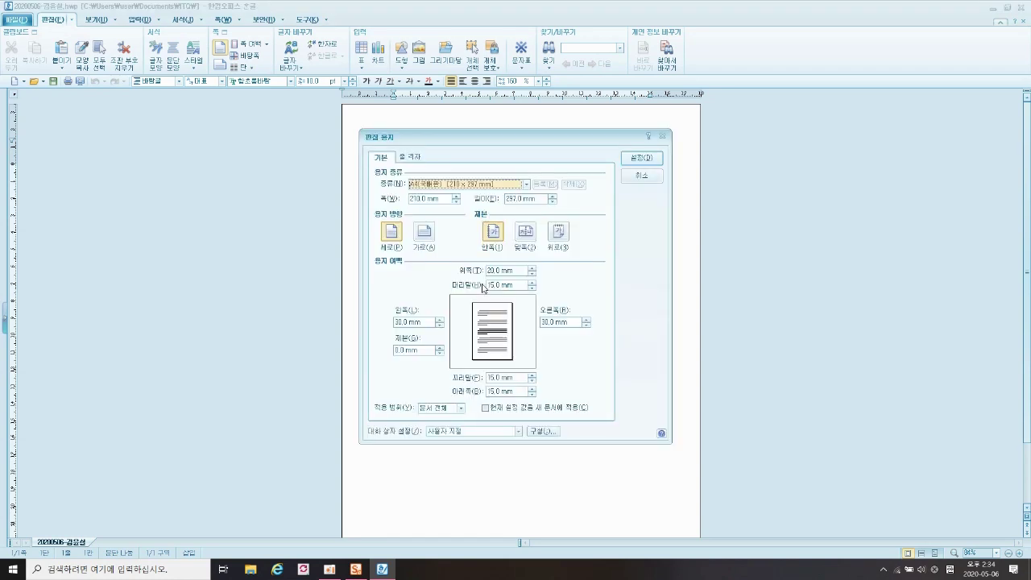
{"action": "left_click", "coordinate": [518, 270]}
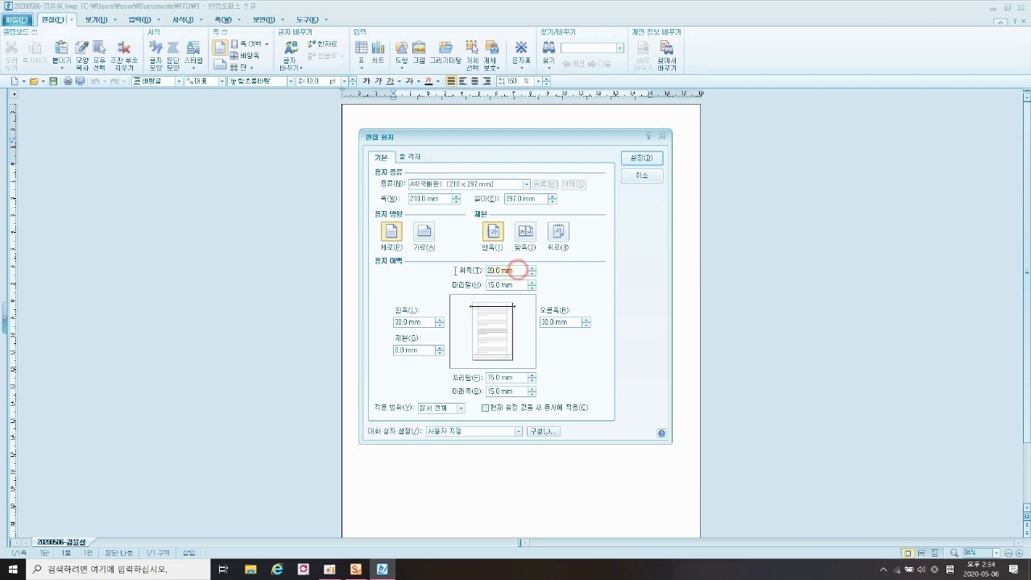
{"action": "type", "text": "10"}
{"action": "key", "text": "Tab"}
{"action": "type", "text": "10"}
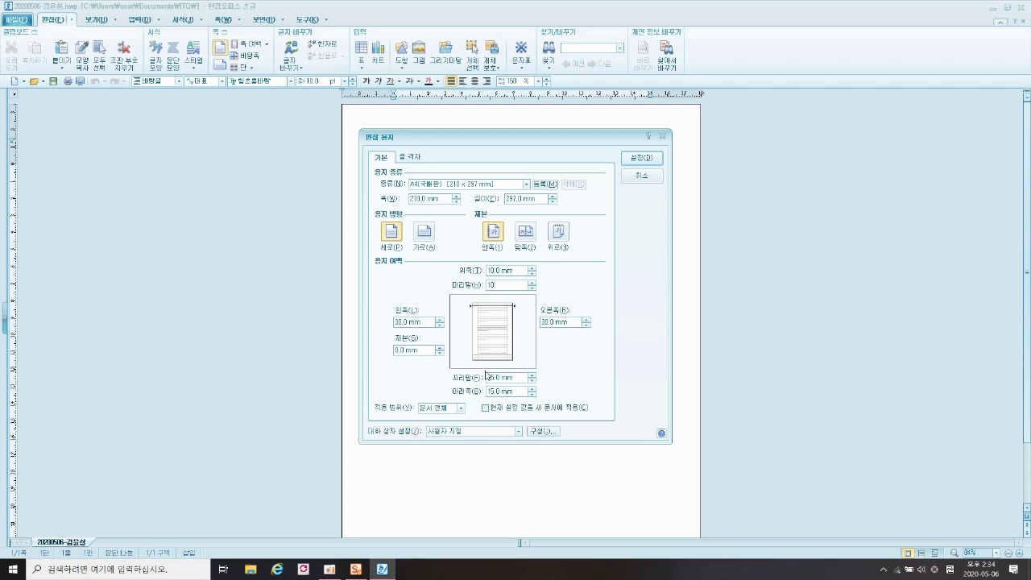
{"action": "left_click", "coordinate": [520, 378]}
{"action": "type", "text": "10"}
{"action": "left_click", "coordinate": [516, 392]}
{"action": "type", "text": "10"}
{"action": "left_click", "coordinate": [412, 322]}
{"action": "type", "text": "10"}
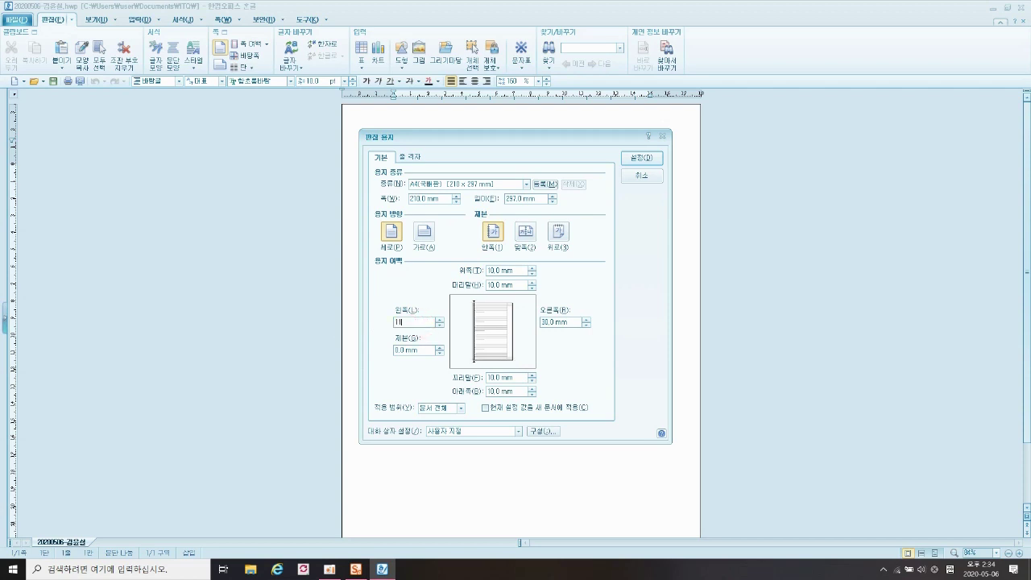
{"action": "left_click", "coordinate": [571, 323]}
{"action": "type", "text": "11"}
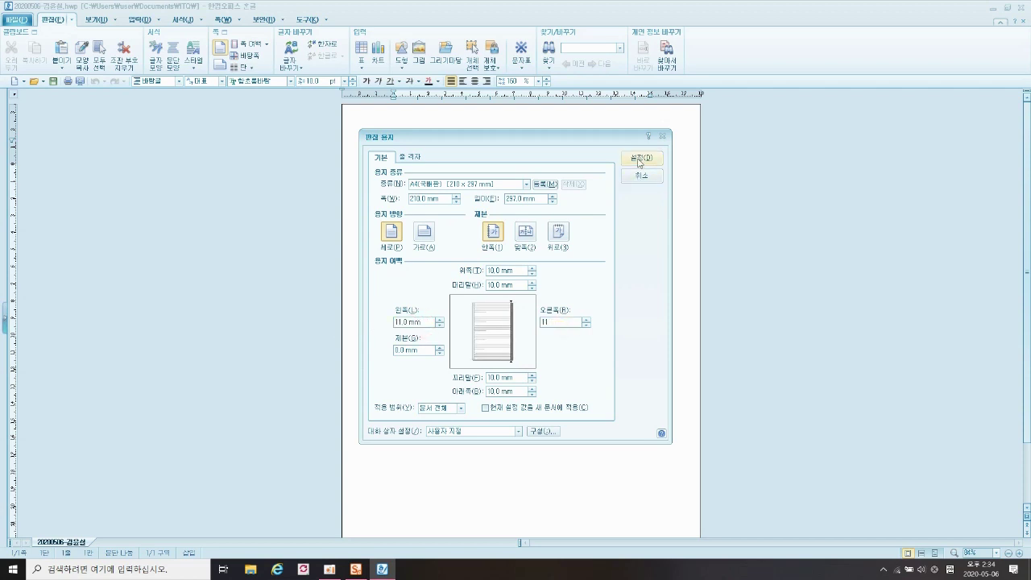
{"action": "left_click", "coordinate": [638, 159]}
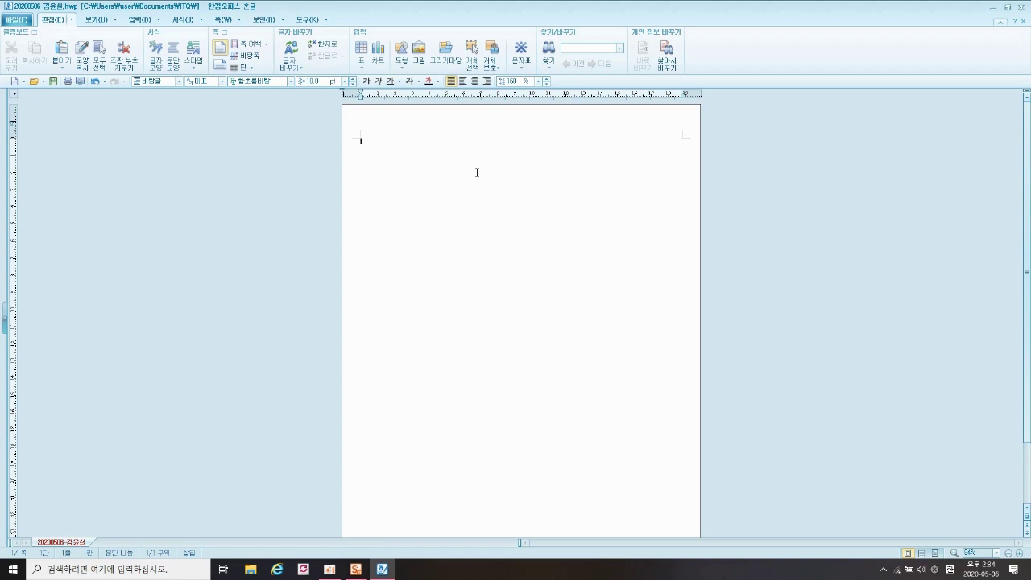
- Zoom the page view in to 150%
{"action": "left_click", "coordinate": [1018, 554]}
{"action": "left_click", "coordinate": [1018, 553]}
{"action": "left_click", "coordinate": [1018, 554]}
{"action": "left_click", "coordinate": [1018, 553]}
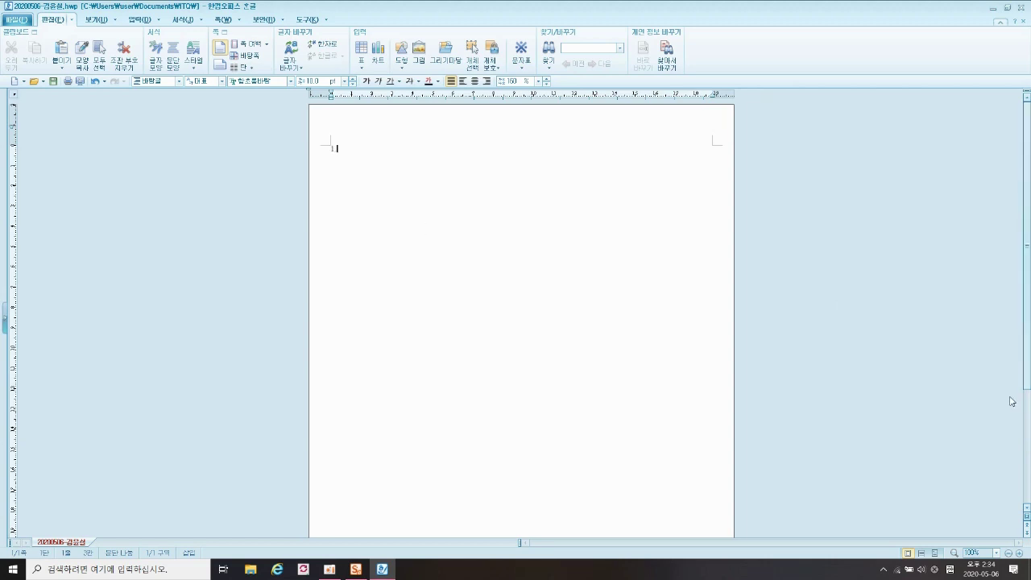
{"action": "left_click", "coordinate": [1021, 553]}
{"action": "left_click", "coordinate": [1021, 553]}
{"action": "left_click", "coordinate": [1021, 554]}
{"action": "left_click", "coordinate": [1020, 553]}
{"action": "left_click", "coordinate": [1020, 553]}
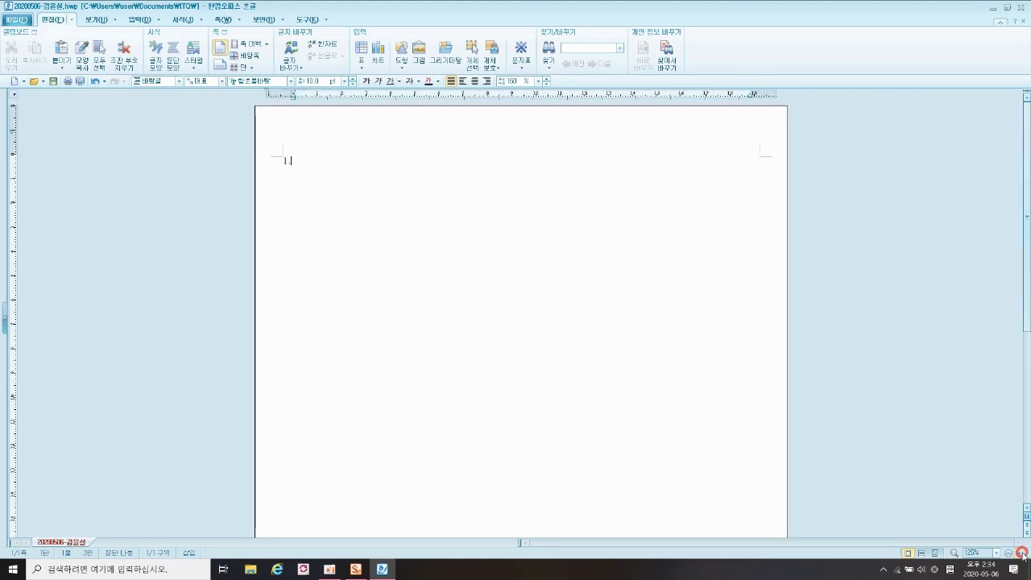
{"action": "left_click", "coordinate": [1020, 553]}
{"action": "left_click", "coordinate": [1020, 554]}
{"action": "left_click", "coordinate": [1020, 553]}
{"action": "left_click", "coordinate": [1021, 553]}
{"action": "left_click", "coordinate": [1021, 553]}
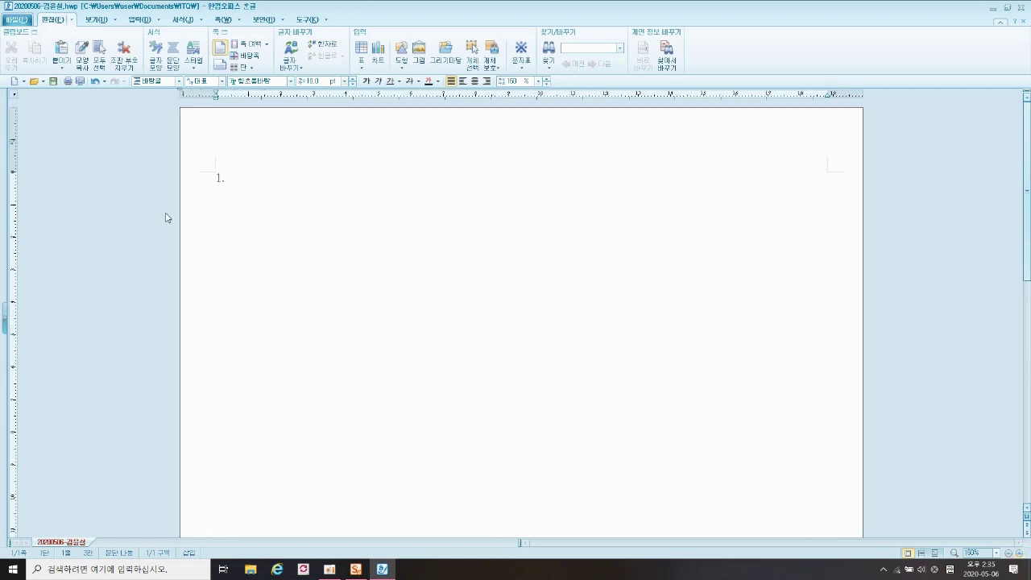
- Type the question numbers on separate lines, using Ctrl+Enter page breaks between pages
{"action": "key", "text": "Return"}
{"action": "key", "text": "Return"}
{"action": "key", "text": "Return"}
{"action": "key", "text": "Return"}
{"action": "type", "text": "2"}
{"action": "key", "text": "ctrl+Return"}
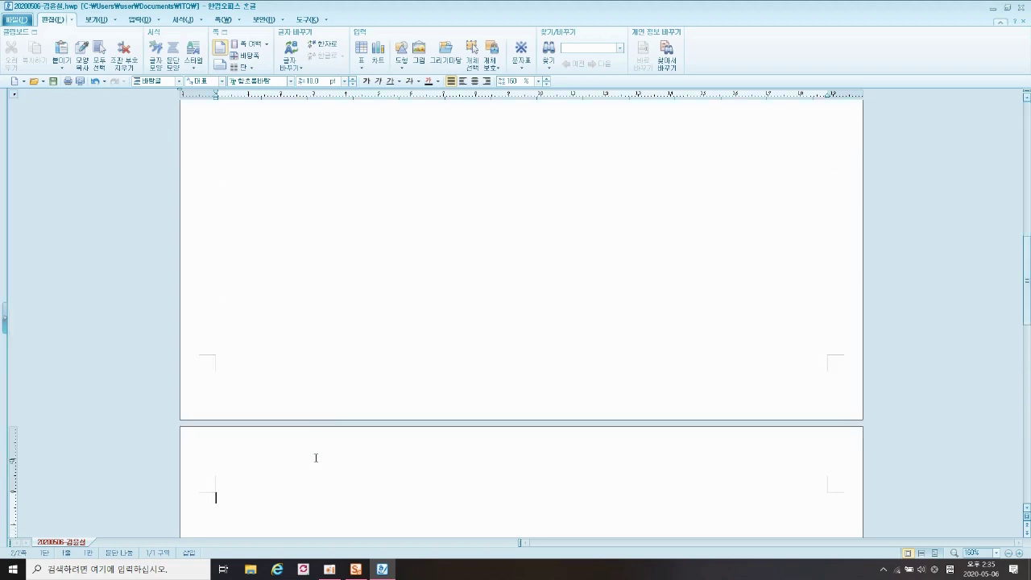
{"action": "scroll", "coordinate": [315, 457], "scroll_direction": "down", "scroll_amount": 2}
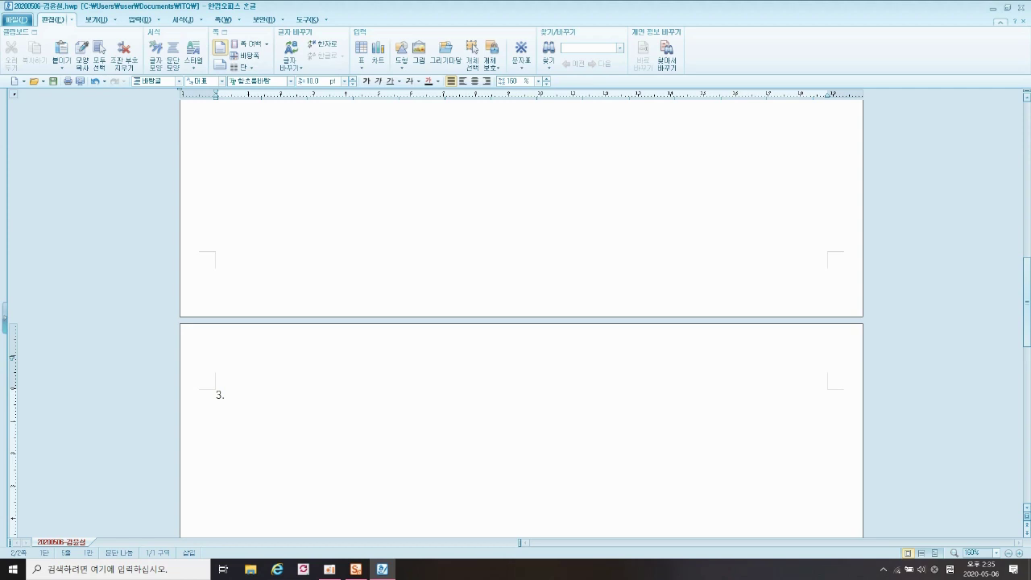
{"action": "type", "text": "."}
{"action": "scroll", "coordinate": [521, 322], "scroll_direction": "down", "scroll_amount": 1}
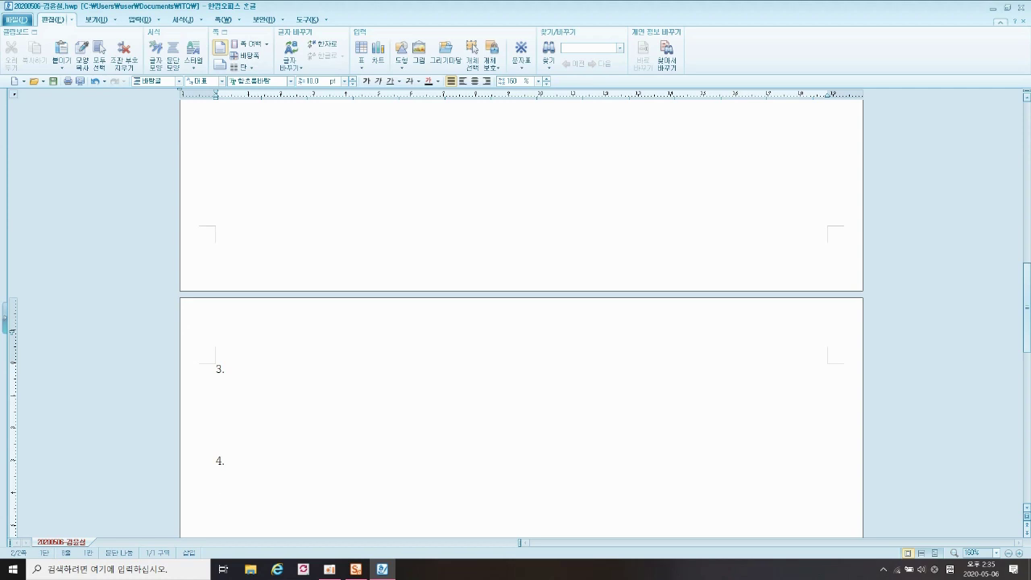
{"action": "scroll", "coordinate": [242, 396], "scroll_direction": "up", "scroll_amount": 3}
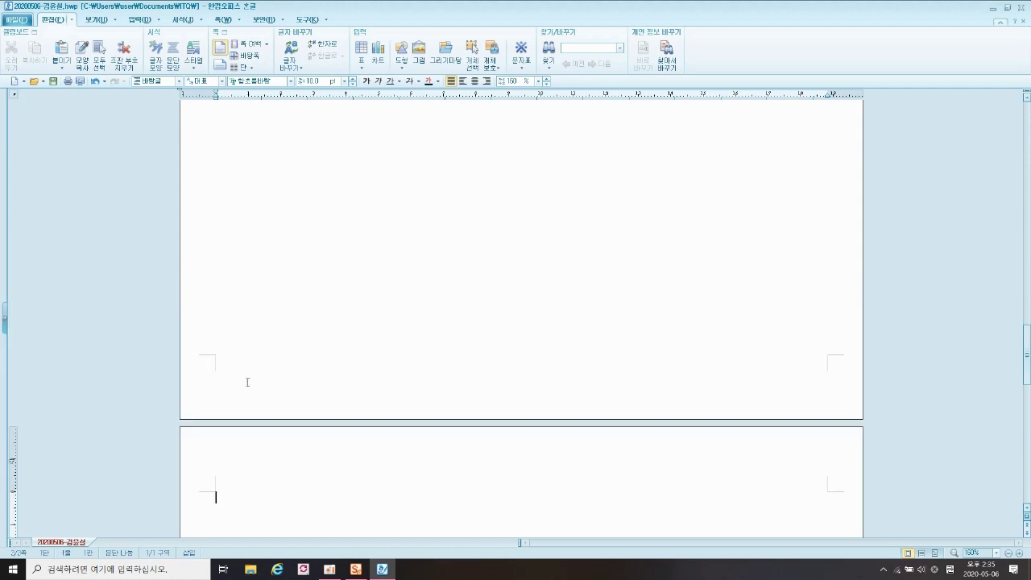
{"action": "scroll", "coordinate": [243, 375], "scroll_direction": "down", "scroll_amount": 3}
- Check numbers 1.–4. across the three pages and put the cursor after question 1
{"action": "left_click", "coordinate": [276, 398]}
{"action": "scroll", "coordinate": [290, 400], "scroll_direction": "up", "scroll_amount": 15}
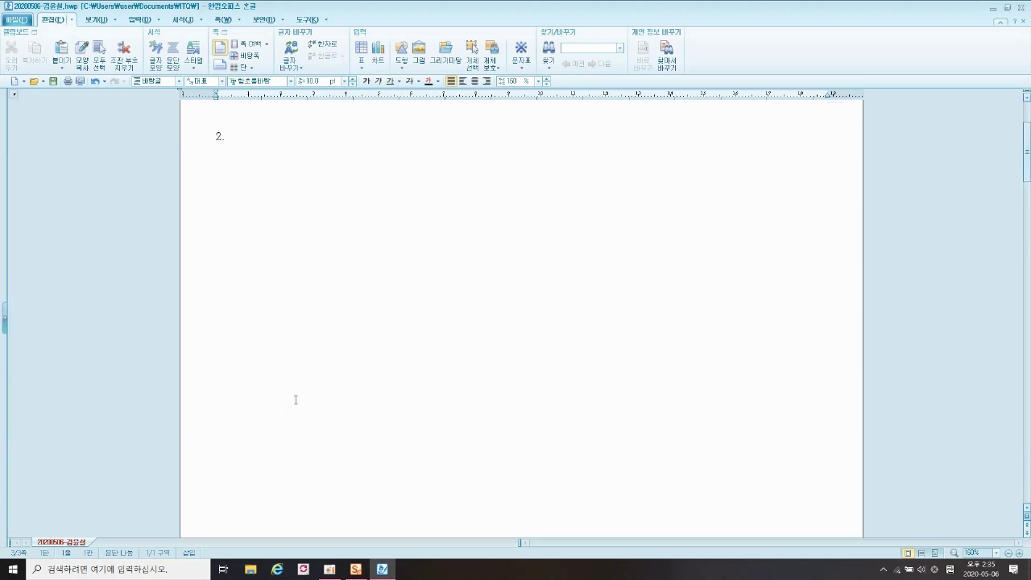
{"action": "scroll", "coordinate": [296, 399], "scroll_direction": "up", "scroll_amount": 5}
{"action": "left_click", "coordinate": [227, 179]}
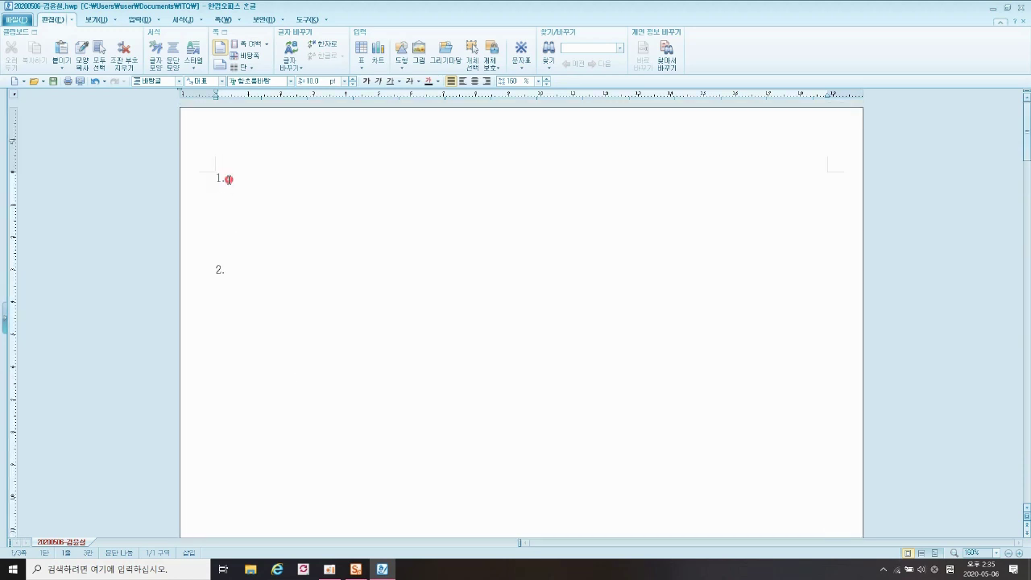
{"action": "left_click", "coordinate": [242, 268]}
{"action": "scroll", "coordinate": [245, 237], "scroll_direction": "down", "scroll_amount": 5}
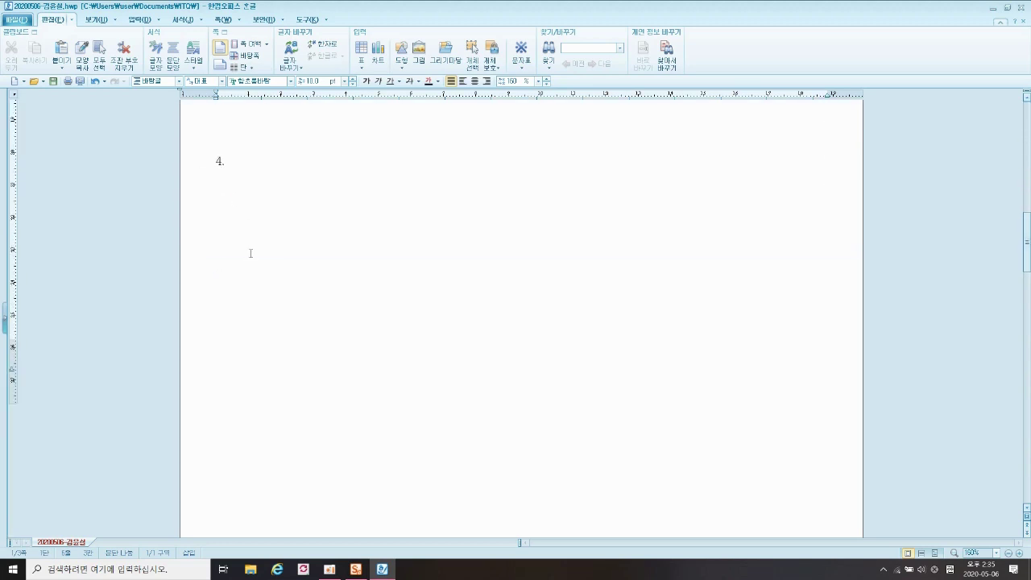
{"action": "left_click", "coordinate": [239, 277]}
{"action": "left_click", "coordinate": [244, 371]}
{"action": "scroll", "coordinate": [322, 355], "scroll_direction": "down", "scroll_amount": 10}
{"action": "scroll", "coordinate": [323, 352], "scroll_direction": "down", "scroll_amount": 3}
{"action": "left_click", "coordinate": [295, 321]}
{"action": "scroll", "coordinate": [628, 308], "scroll_direction": "down", "scroll_amount": 10}
{"action": "scroll", "coordinate": [616, 314], "scroll_direction": "up", "scroll_amount": 20}
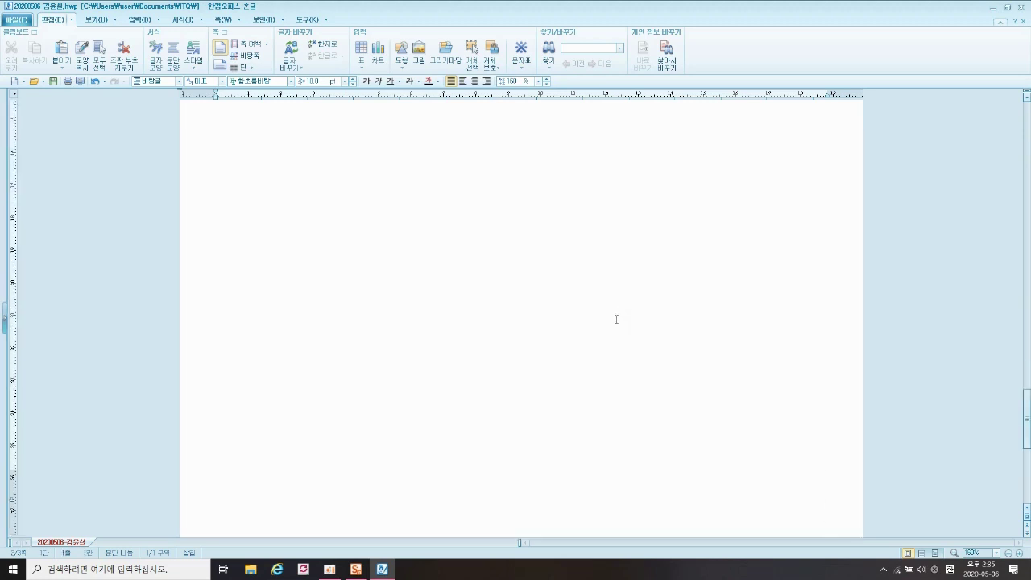
{"action": "scroll", "coordinate": [605, 301], "scroll_direction": "up", "scroll_amount": 10}
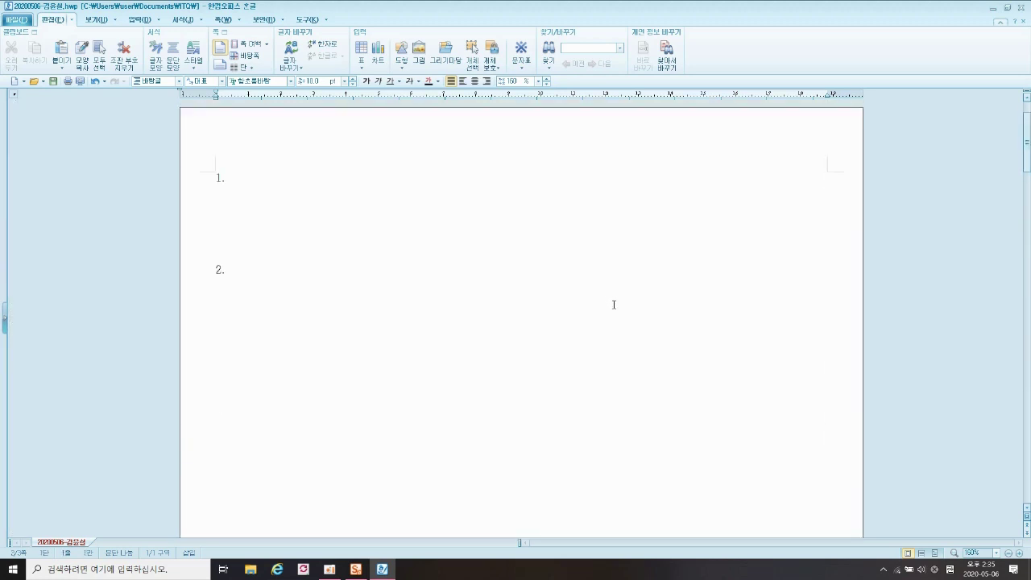
{"action": "left_click", "coordinate": [239, 177]}
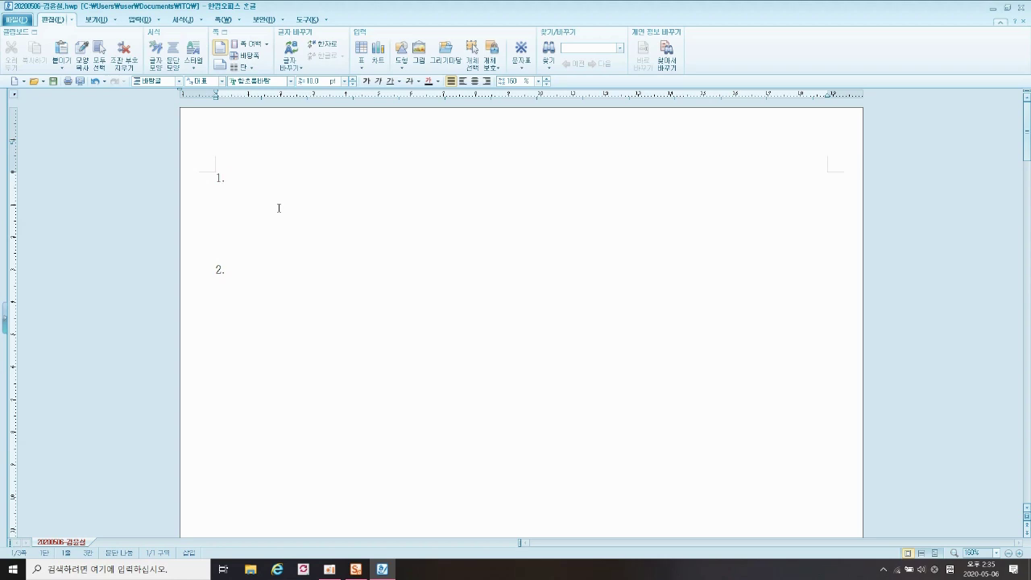
- Type the English paragraph on illegal leakage of personal information under question 1
{"action": "key", "text": "Return"}
{"action": "type", "text": "llegal 1eakage and expoeu"}
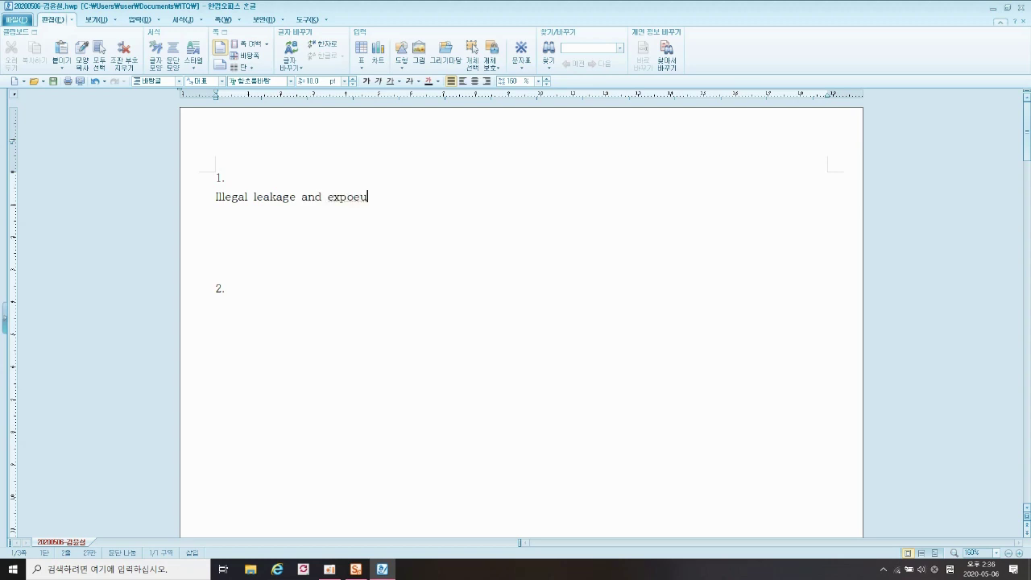
{"action": "type", "text": "re of personal informaion can "}
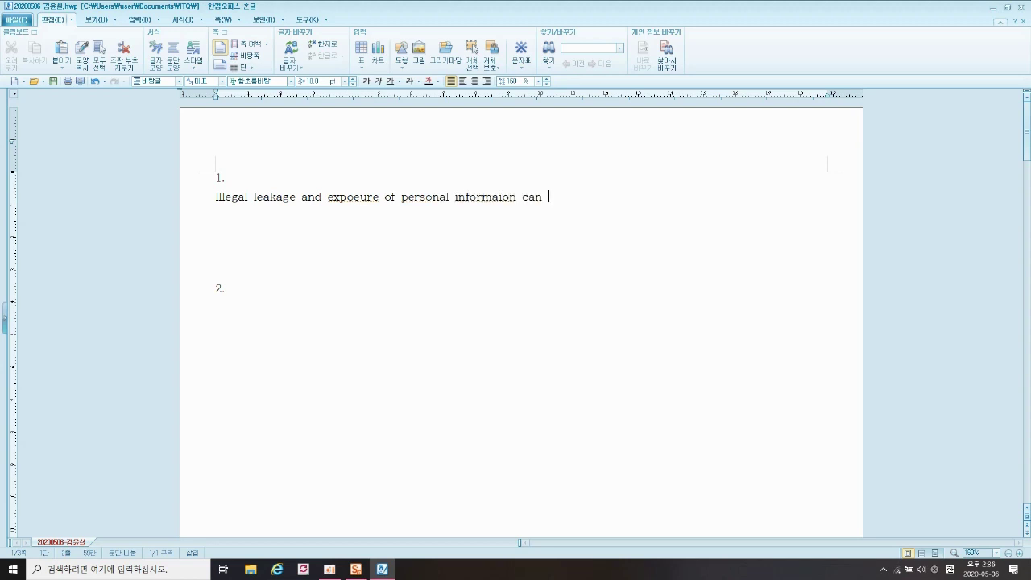
{"action": "type", "text": "fall in the wrong hands "}
{"action": "type", "text": "for inden"}
{"action": "type", "text": "tiy hte"}
{"action": "type", "text": "ft. voi"}
{"action": "type", "text": "ce phising"}
{"action": "type", "text": " and illeg"}
{"action": "type", "text": "al P"}
{"action": "type", "text": " SPAM "}
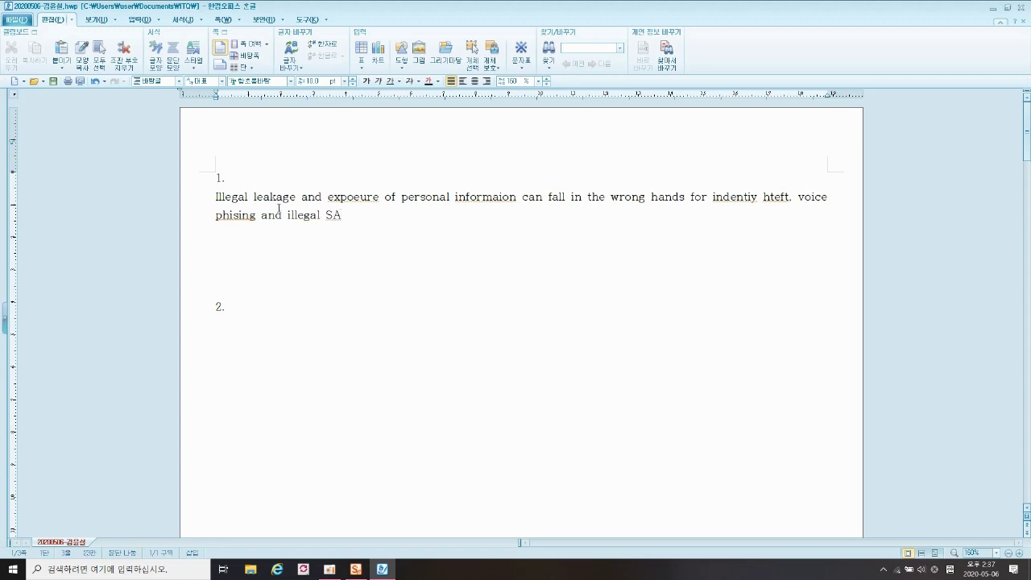
{"action": "type", "text": "causing mental "}
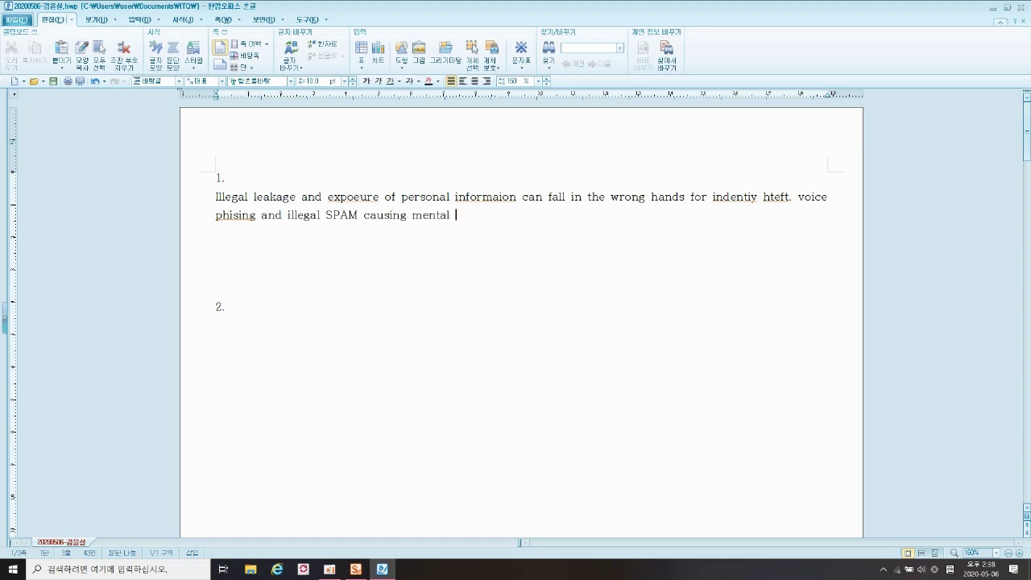
{"action": "type", "text": "and financial dam"}
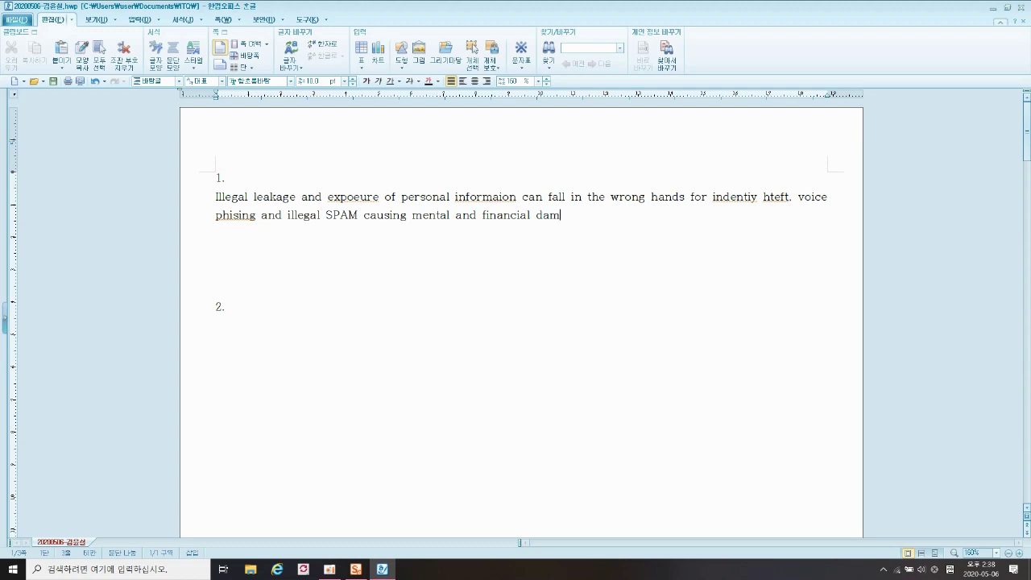
{"action": "type", "text": "ages."}
{"action": "key", "text": "Return"}
- Type the Korean paragraph ending '인터넷을 이용하고 있다.' beneath the English one
{"action": "type", "text": "초고속 ㅇ"}
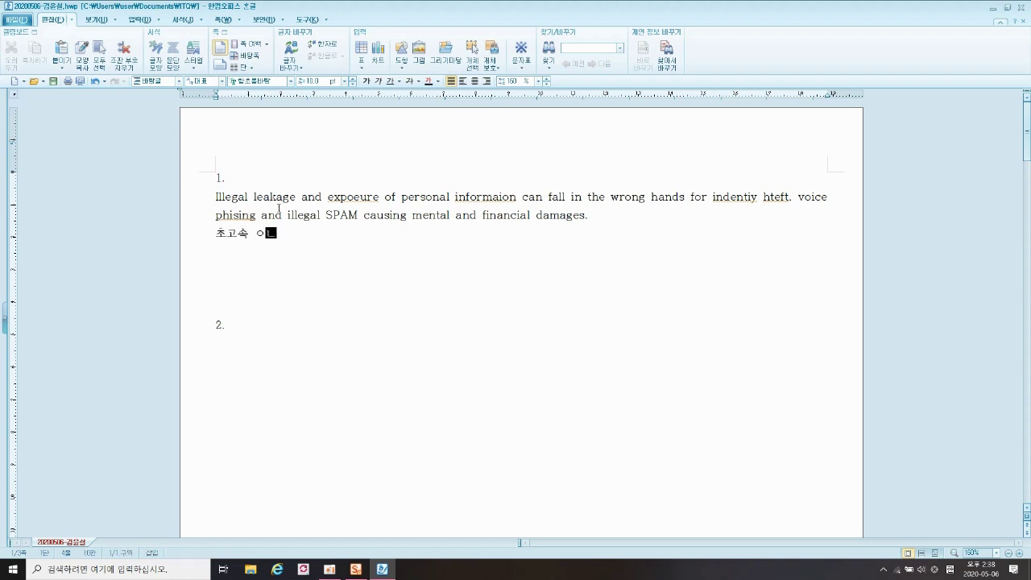
{"action": "type", "text": "ㅣㄴ터넷에 연"}
{"action": "type", "text": "결된 "}
{"action": "type", "text": "컴퓨ㅌ"}
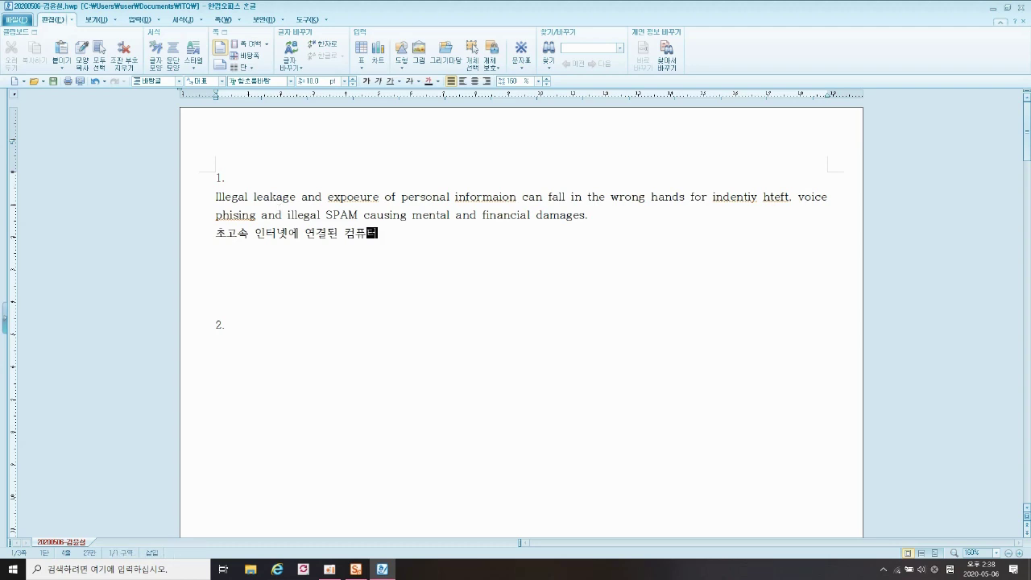
{"action": "type", "text": " ㅅ"}
{"action": "key", "text": "BackSpace"}
{"action": "key", "text": "BackSpace"}
{"action": "key", "text": "BackSpace"}
{"action": "type", "text": "사용자들은 자신들이 매"}
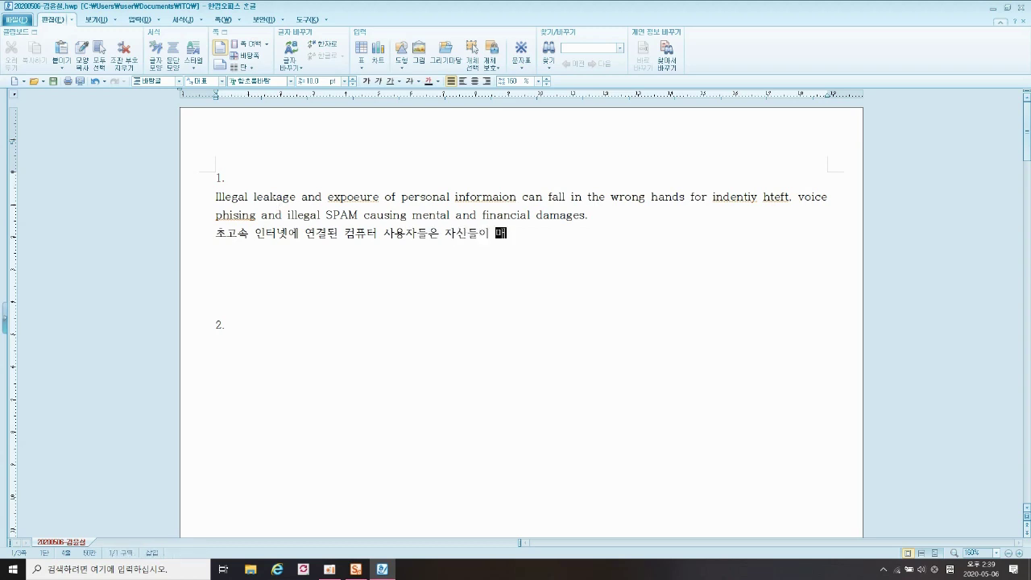
{"action": "type", "text": " 분마다 발생한는 "}
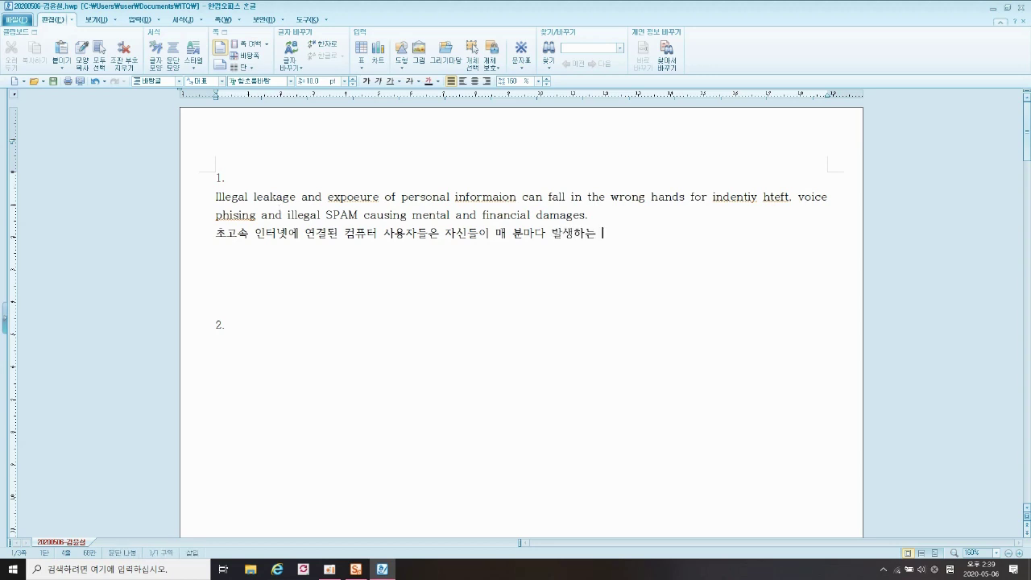
{"action": "type", "text": "사이버 웜협의"}
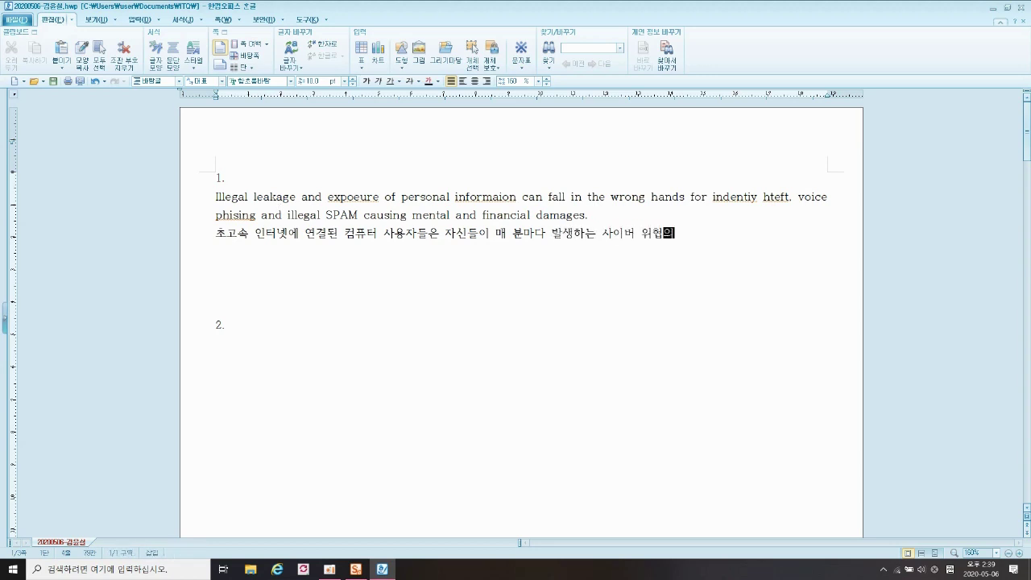
{"action": "type", "text": " 잔재적인 목표물이라는 "}
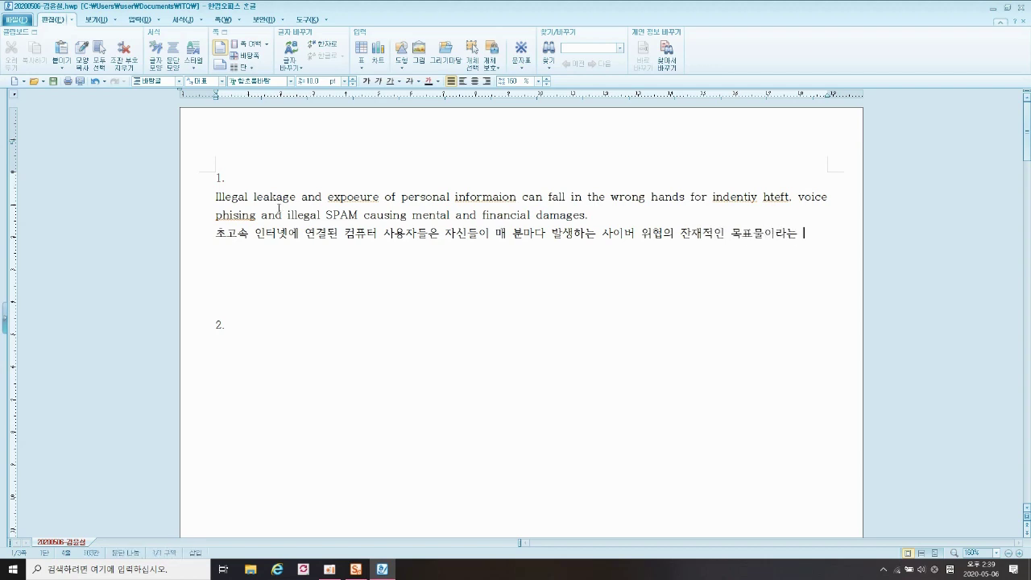
{"action": "type", "text": "삿실을 모르고 ㅇ"}
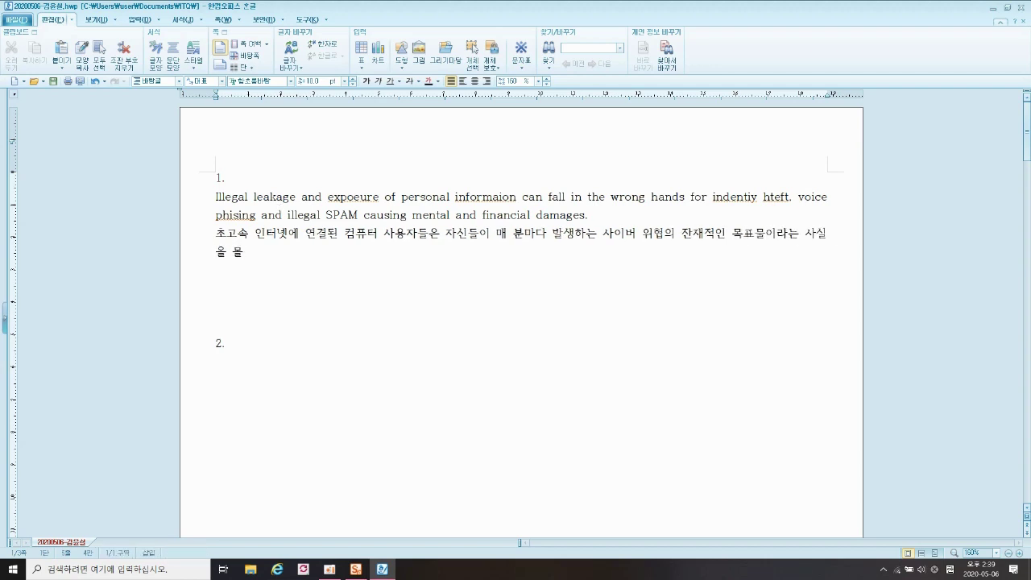
{"action": "type", "text": "인터넷을 이용ㅎ"}
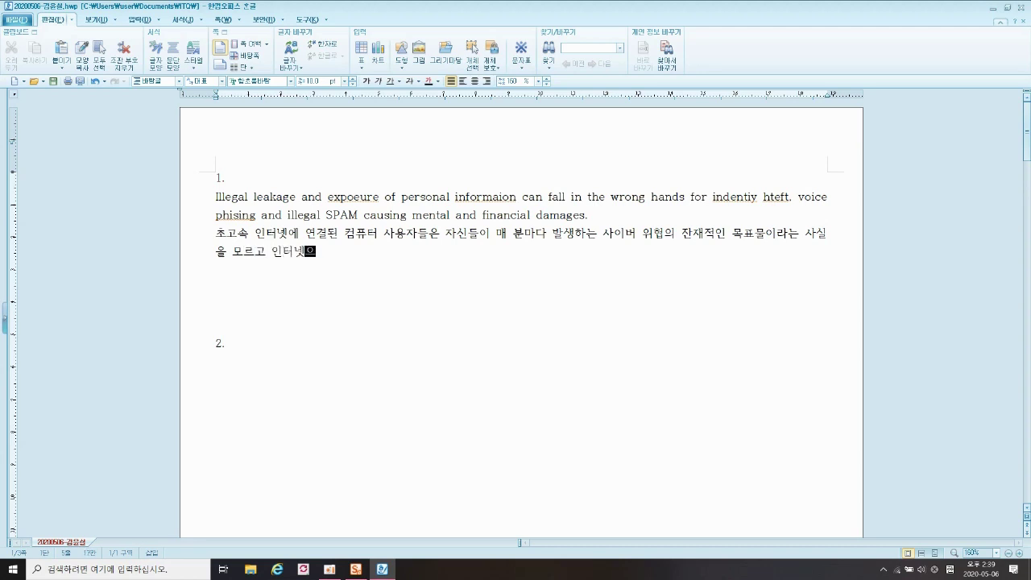
{"action": "type", "text": "하고 있다."}
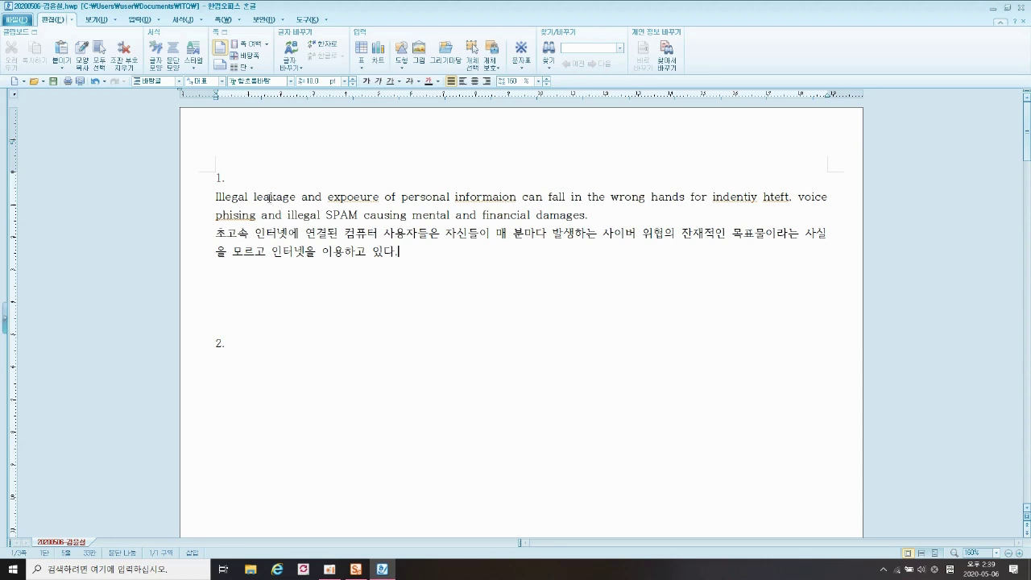
{"action": "left_click", "coordinate": [216, 197]}
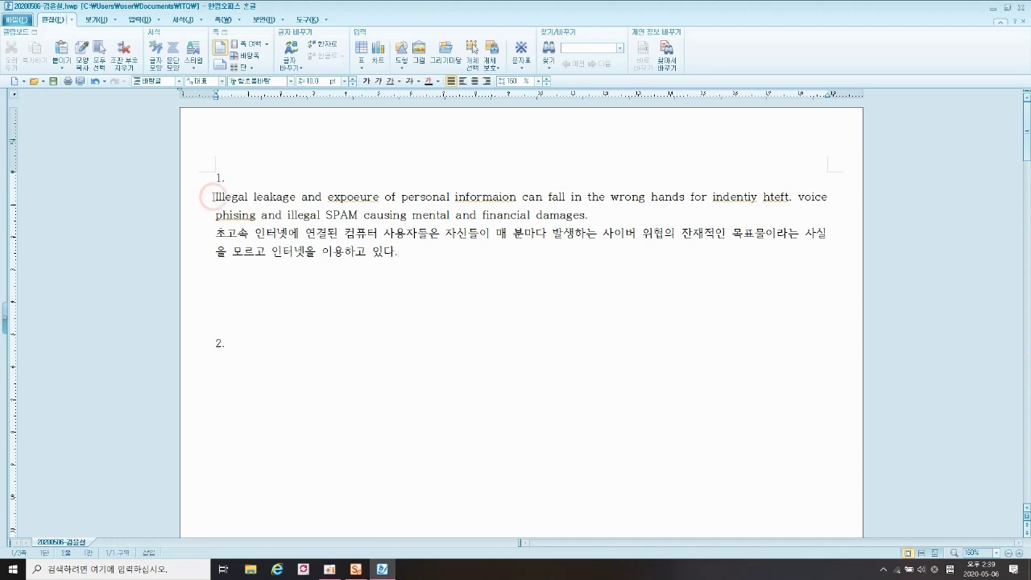
- Select the English and Korean paragraphs and start 스타일 추가하기 from the 서식 tab
{"action": "left_click_drag", "start_coordinate": [213, 196], "coordinate": [433, 255]}
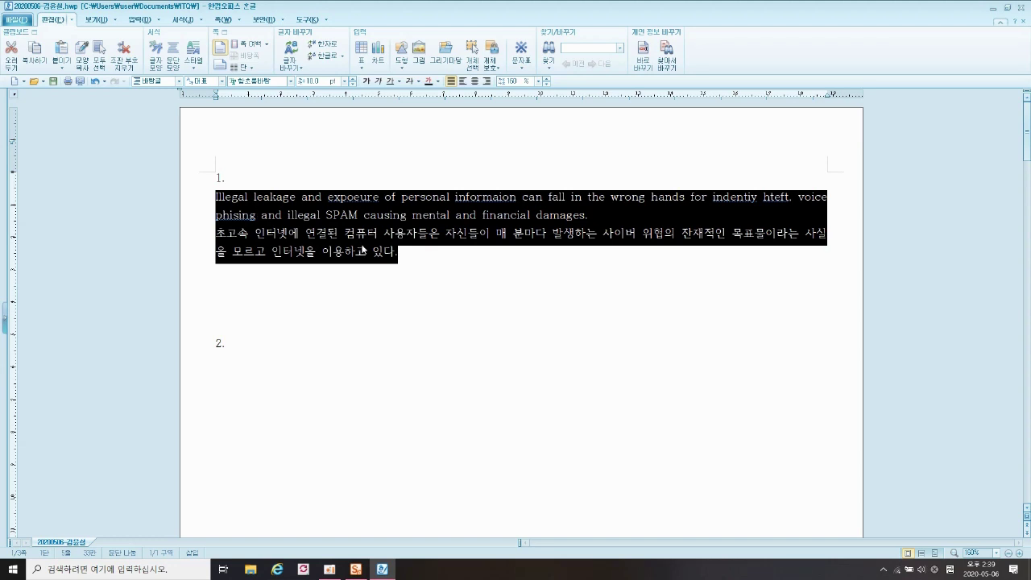
{"action": "left_click", "coordinate": [183, 23]}
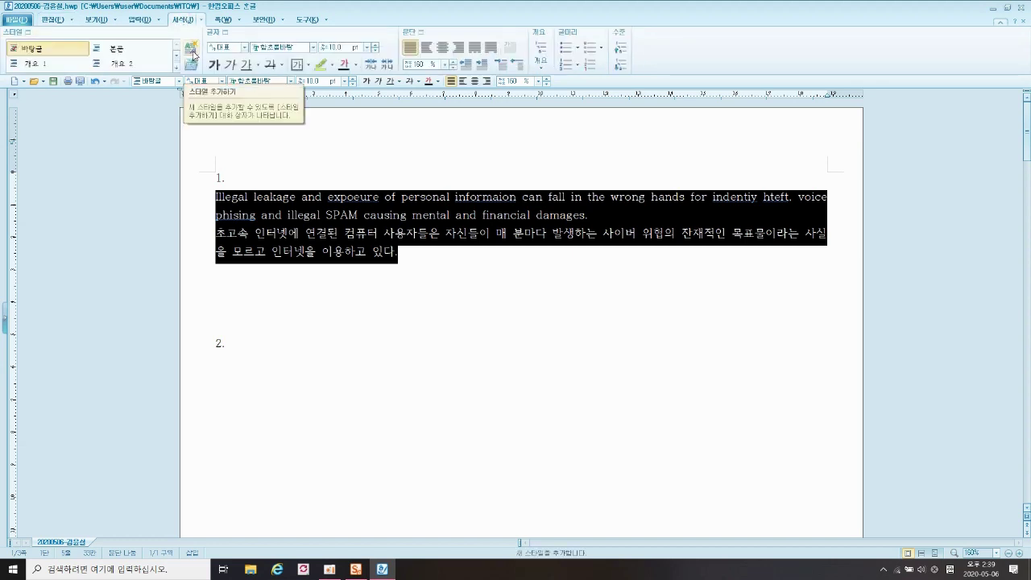
{"action": "left_click", "coordinate": [193, 55]}
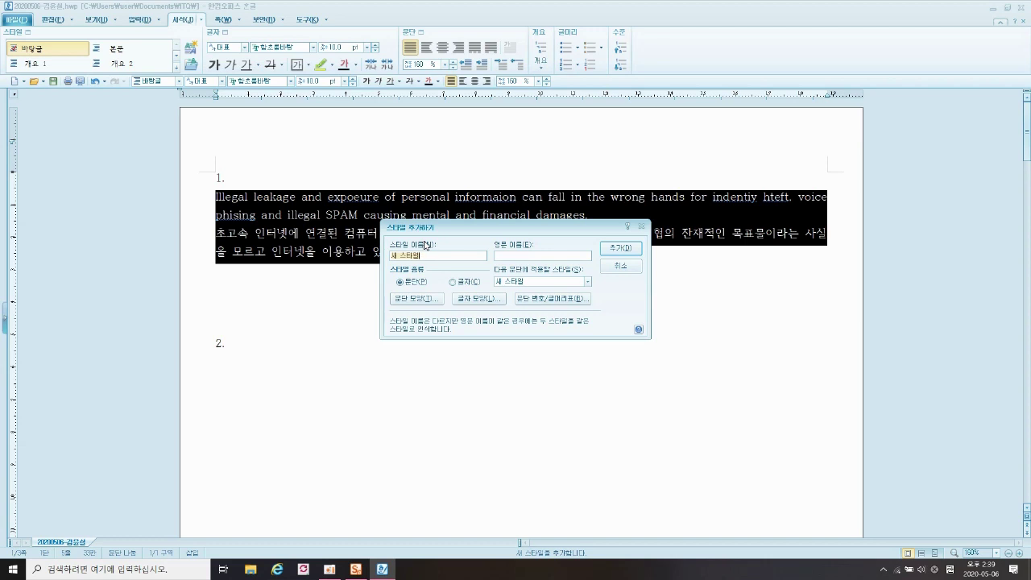
- Name the style 'security' and give it a 15 pt left margin and 10 pt spacing below
{"action": "type", "text": "security"}
{"action": "left_click", "coordinate": [412, 303]}
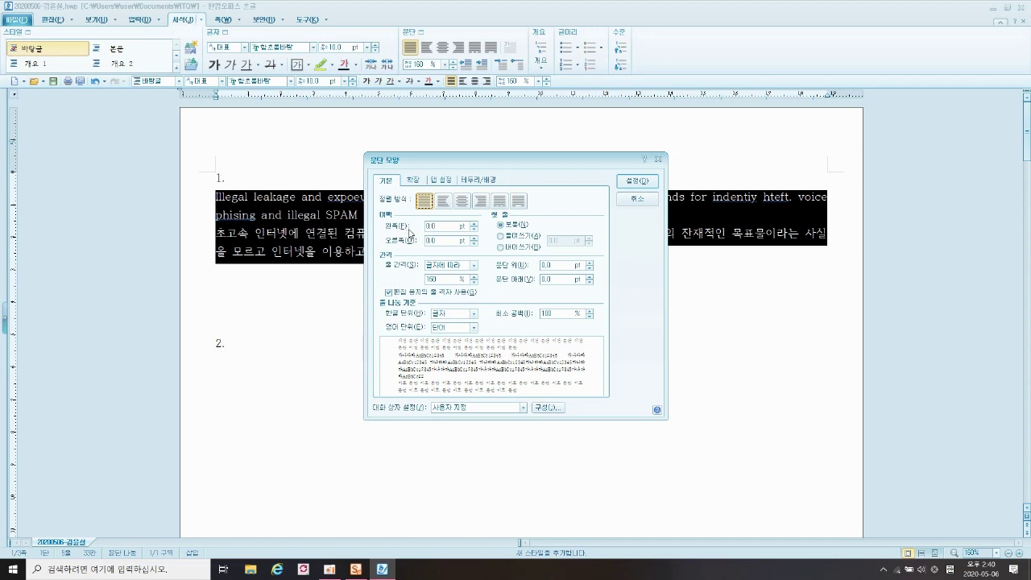
{"action": "type", "text": "15"}
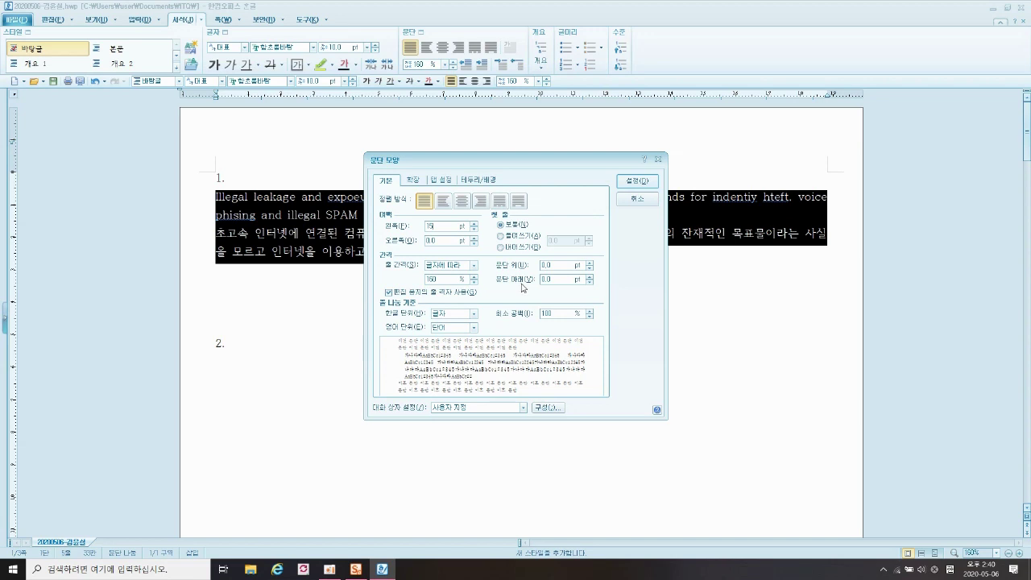
{"action": "left_click", "coordinate": [566, 279]}
{"action": "type", "text": "10"}
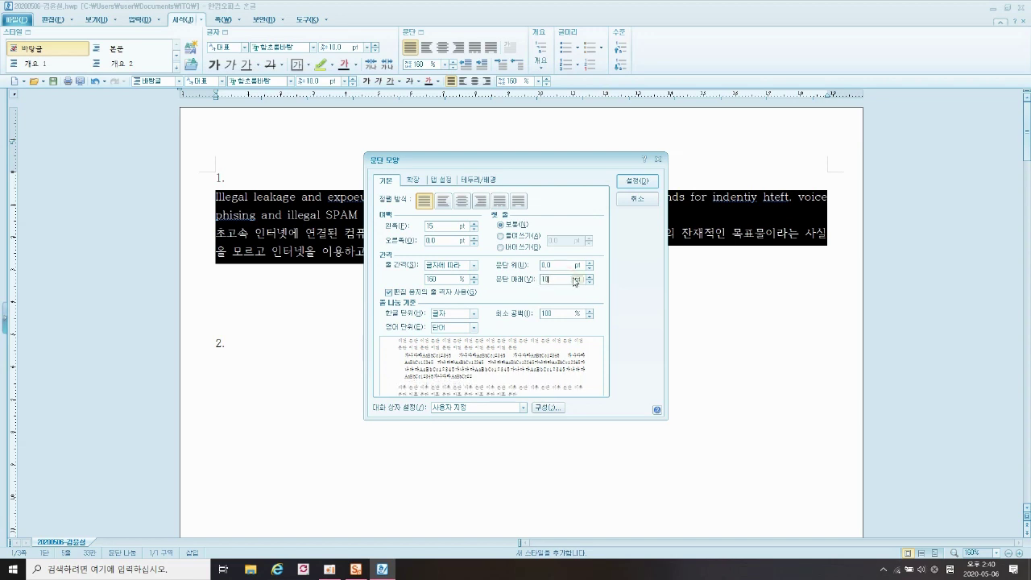
{"action": "left_click", "coordinate": [634, 183]}
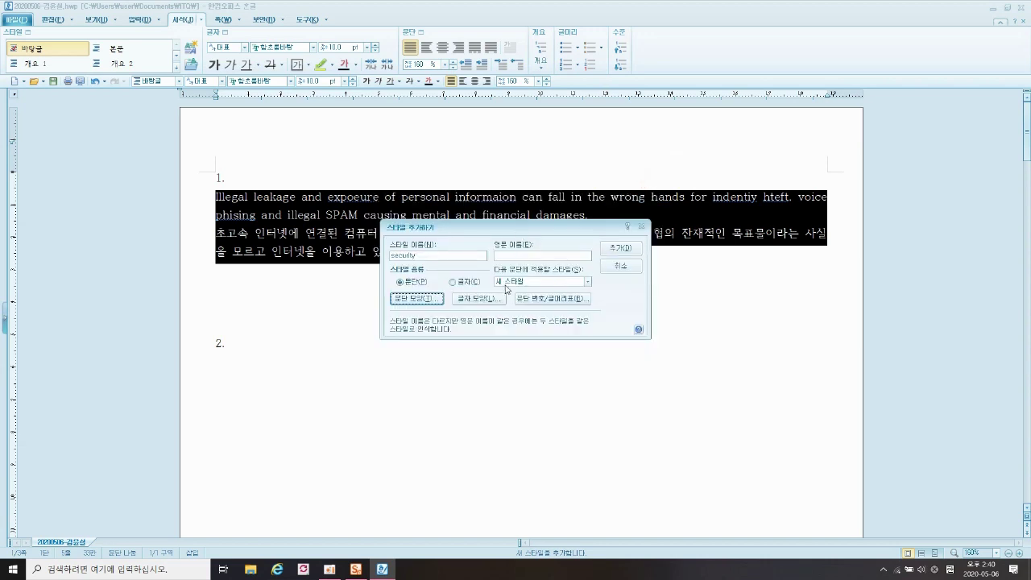
- Set the style's character width to 95% and letter spacing to 5%
{"action": "left_click", "coordinate": [478, 299]}
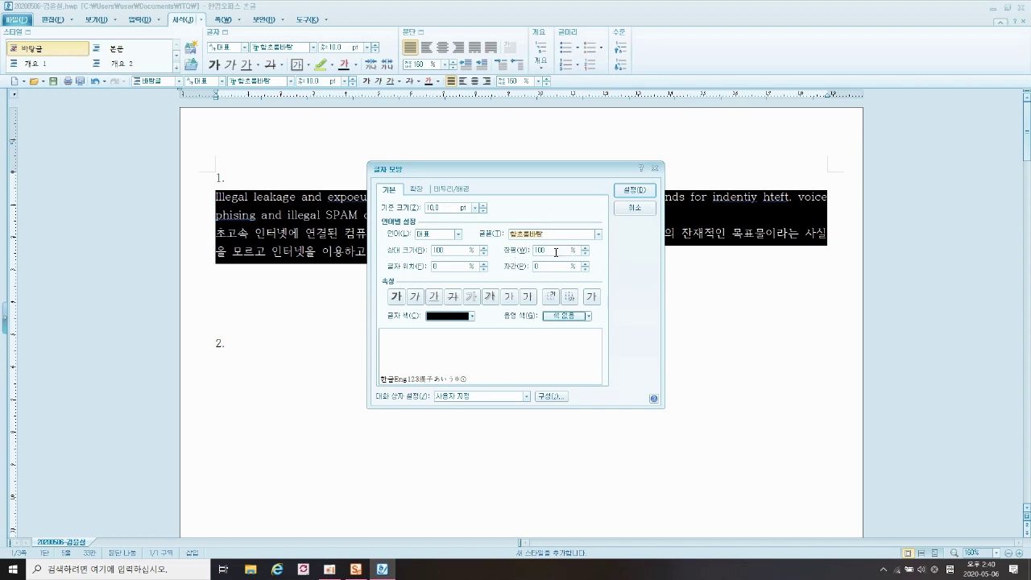
{"action": "double_click", "coordinate": [558, 251]}
{"action": "type", "text": "95"}
{"action": "left_click", "coordinate": [535, 266]}
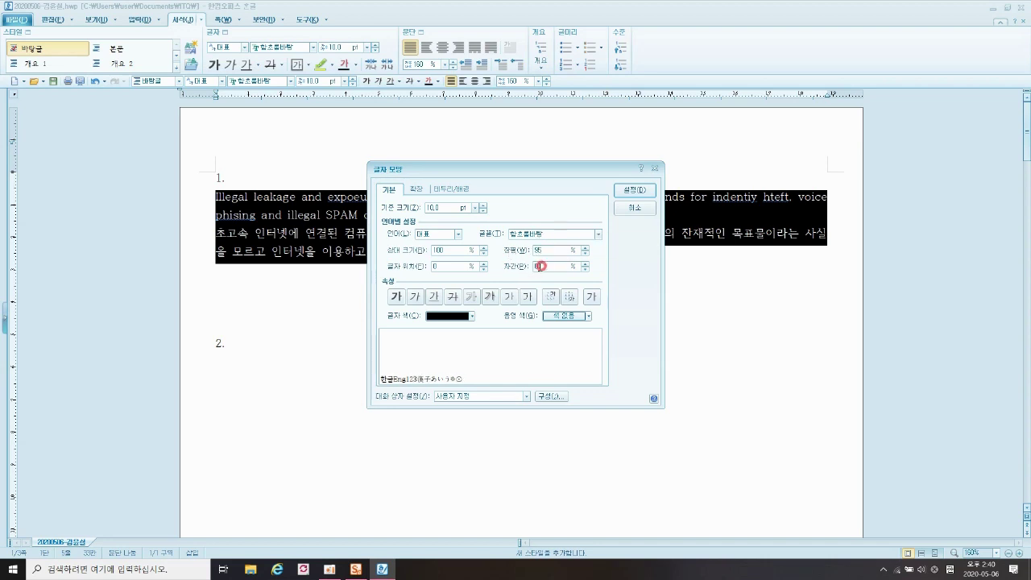
{"action": "type", "text": "5"}
- Choose 돋움 as the Korean font and 궁서 as the English font, then confirm
{"action": "left_click", "coordinate": [459, 233]}
{"action": "left_click", "coordinate": [427, 249]}
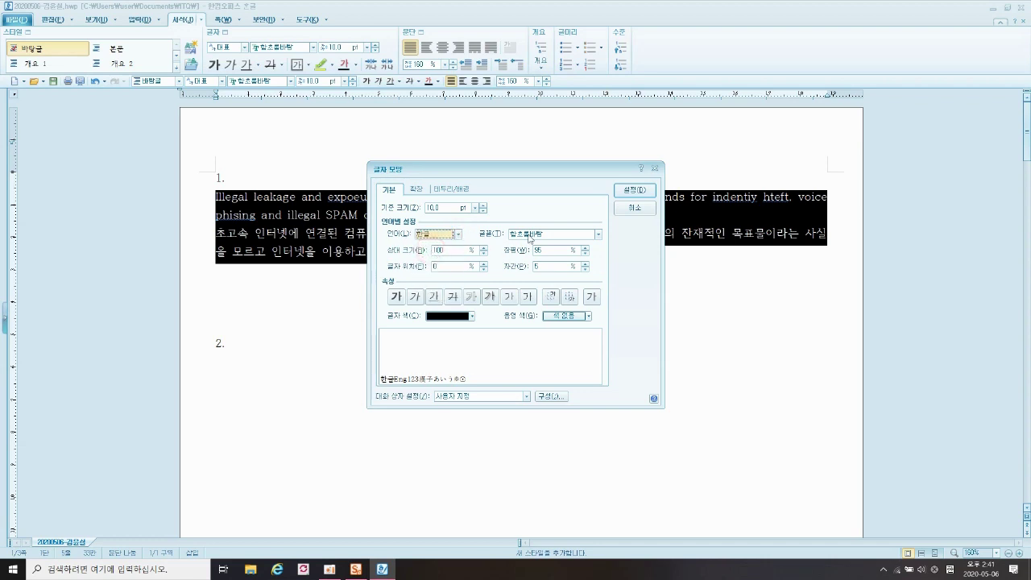
{"action": "left_click", "coordinate": [598, 234]}
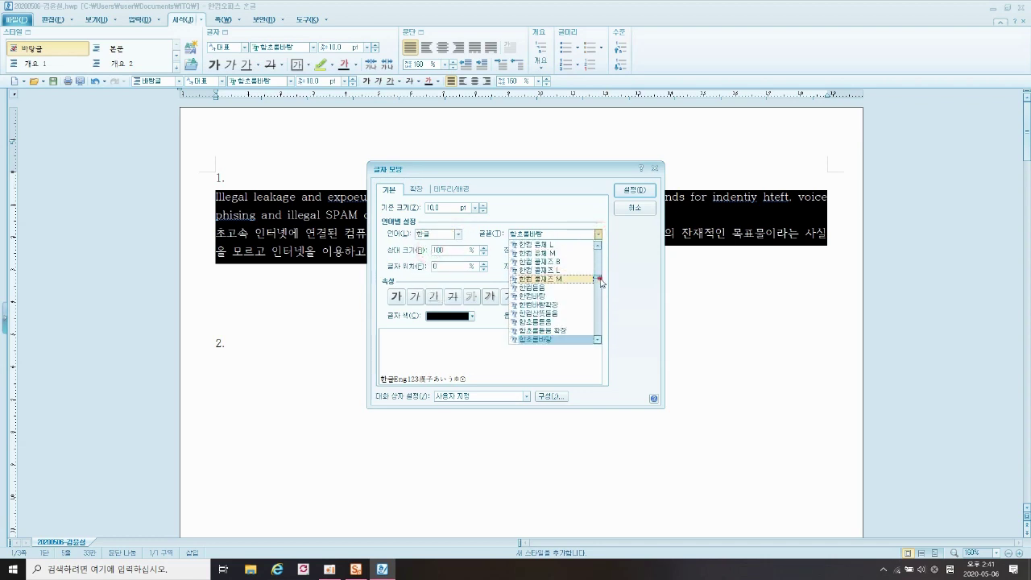
{"action": "left_click_drag", "start_coordinate": [599, 280], "coordinate": [597, 249]}
{"action": "scroll", "coordinate": [531, 323], "scroll_direction": "down", "scroll_amount": 1}
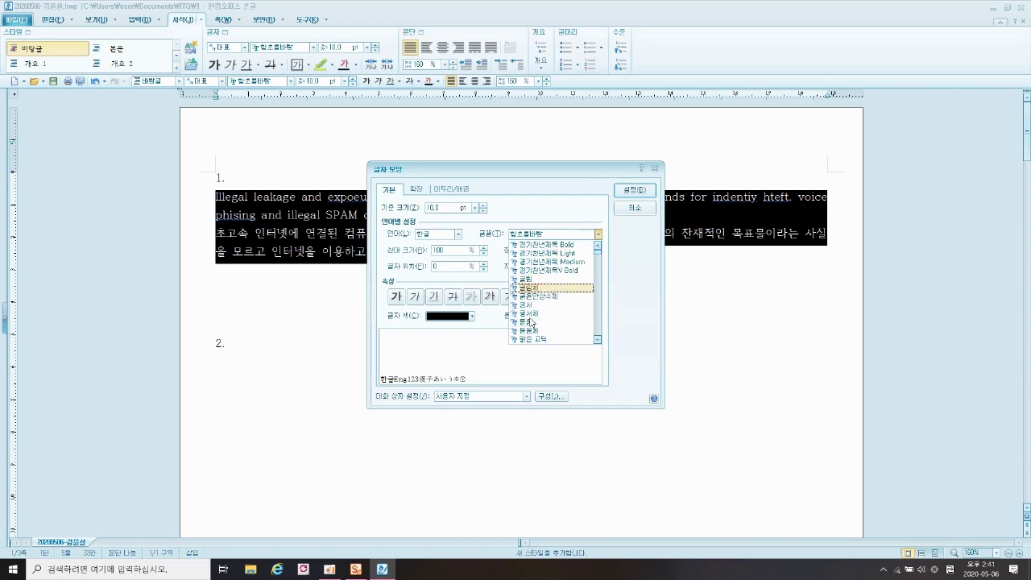
{"action": "scroll", "coordinate": [531, 322], "scroll_direction": "down", "scroll_amount": 1}
{"action": "left_click", "coordinate": [528, 302]}
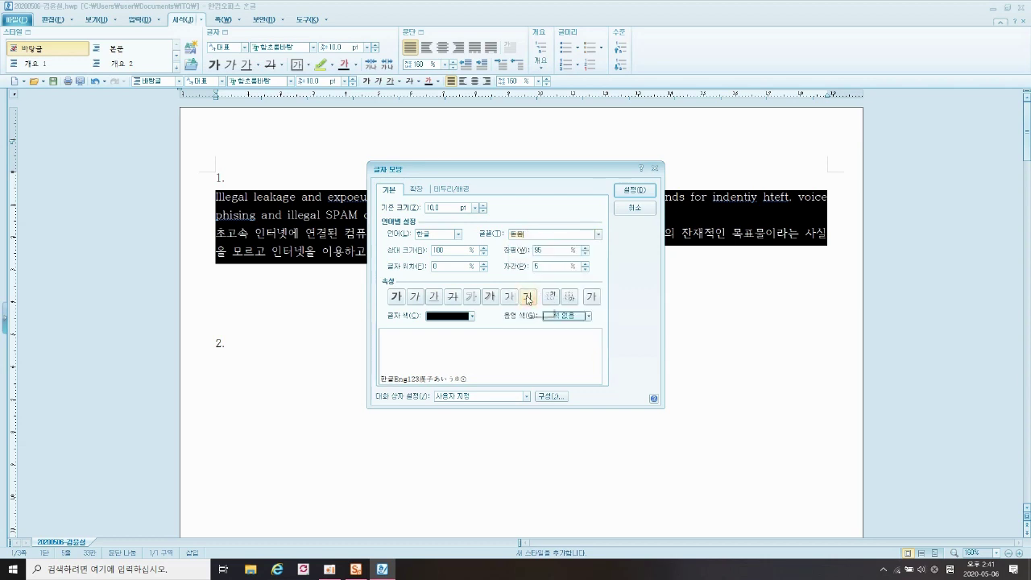
{"action": "left_click", "coordinate": [458, 234]}
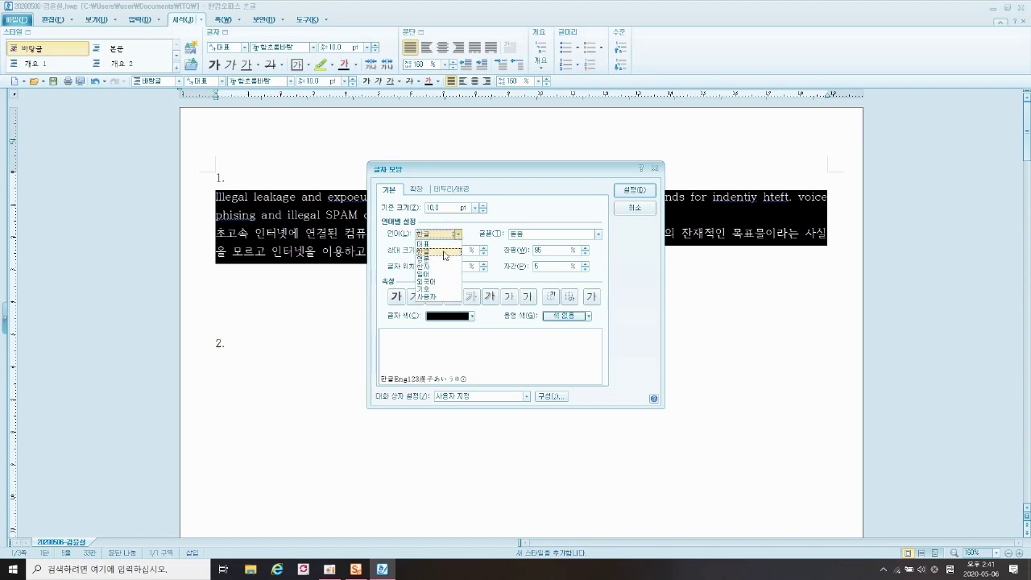
{"action": "left_click", "coordinate": [436, 260]}
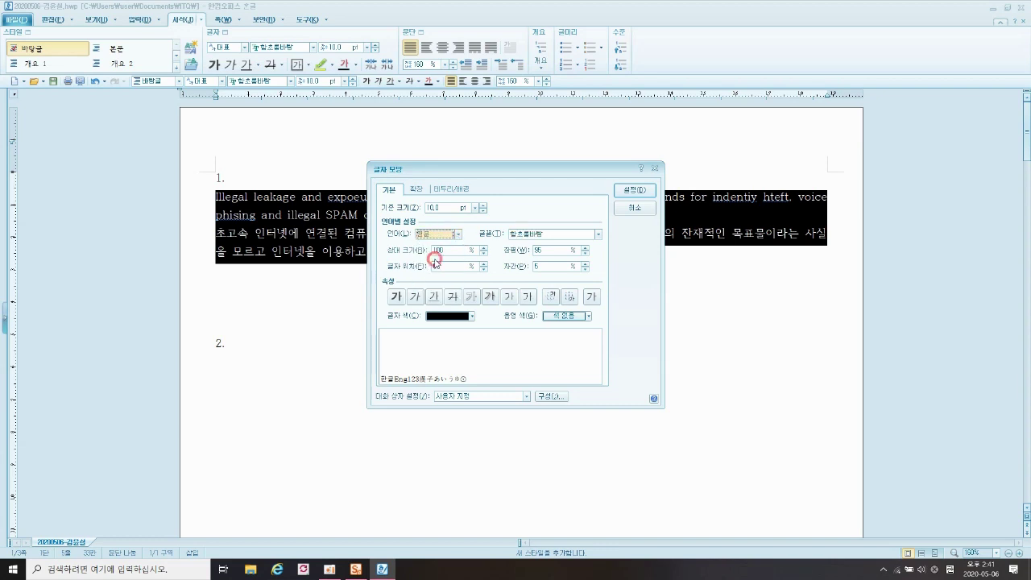
{"action": "left_click", "coordinate": [597, 235]}
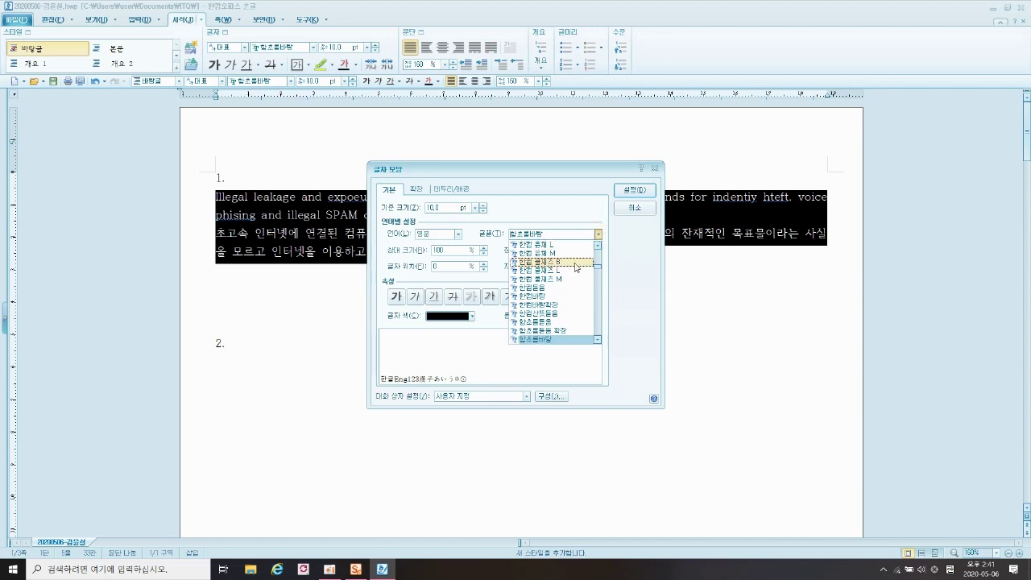
{"action": "left_click_drag", "start_coordinate": [597, 267], "coordinate": [597, 246]}
{"action": "left_click", "coordinate": [534, 330]}
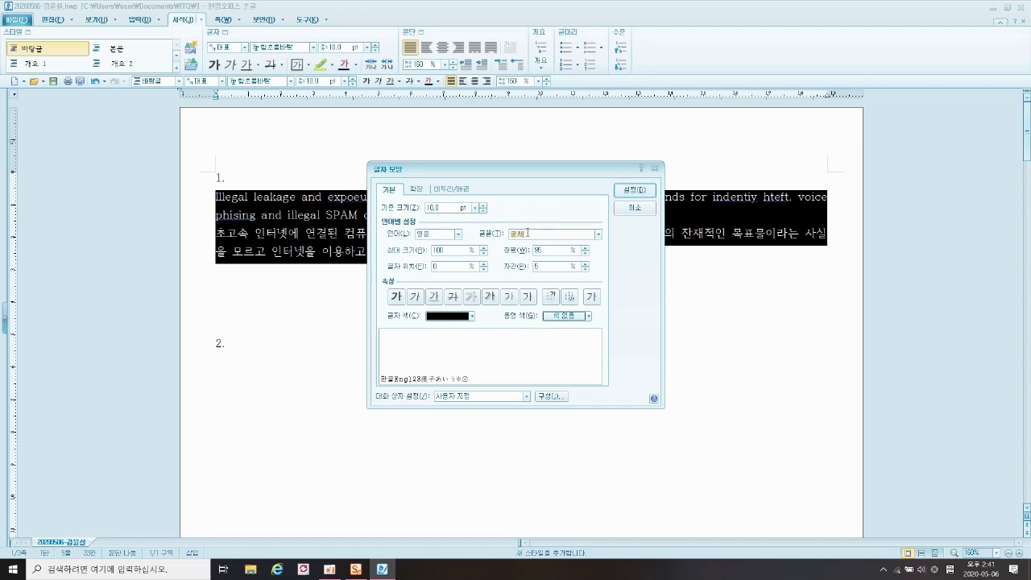
{"action": "left_click", "coordinate": [633, 192]}
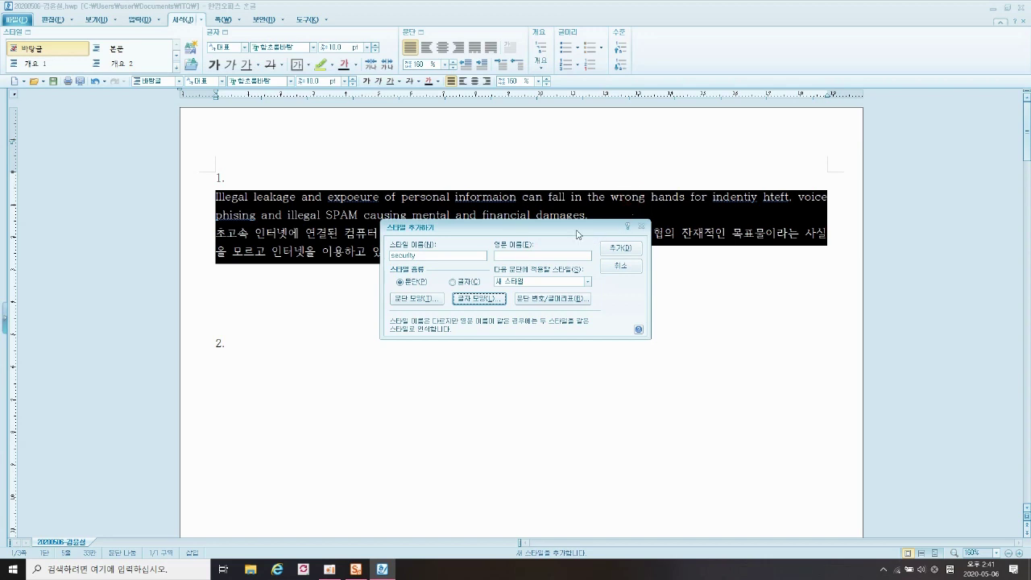
- Add the 'security' style, apply it to both paragraphs from the ribbon, and save
{"action": "left_click", "coordinate": [626, 251]}
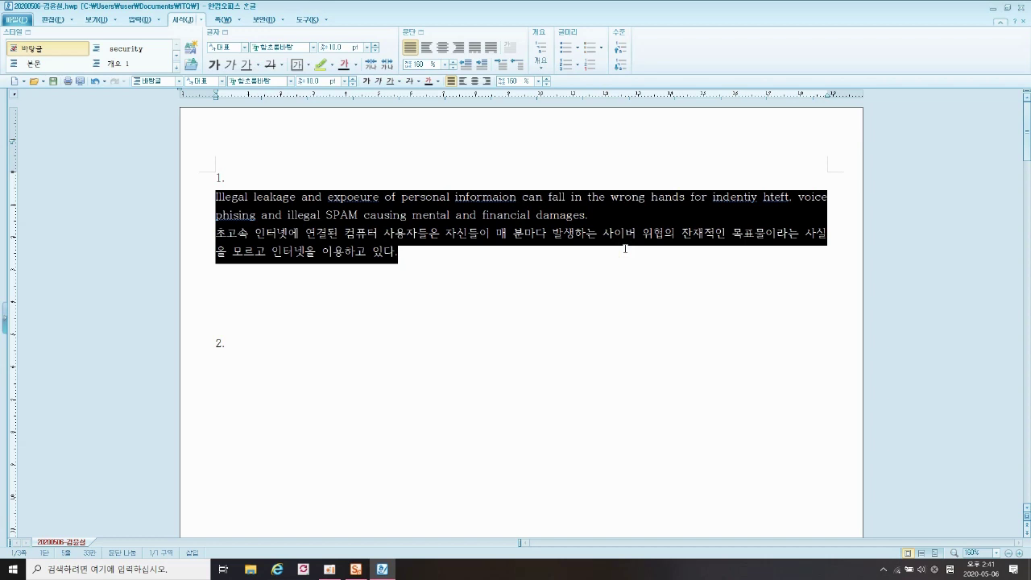
{"action": "left_click", "coordinate": [130, 54]}
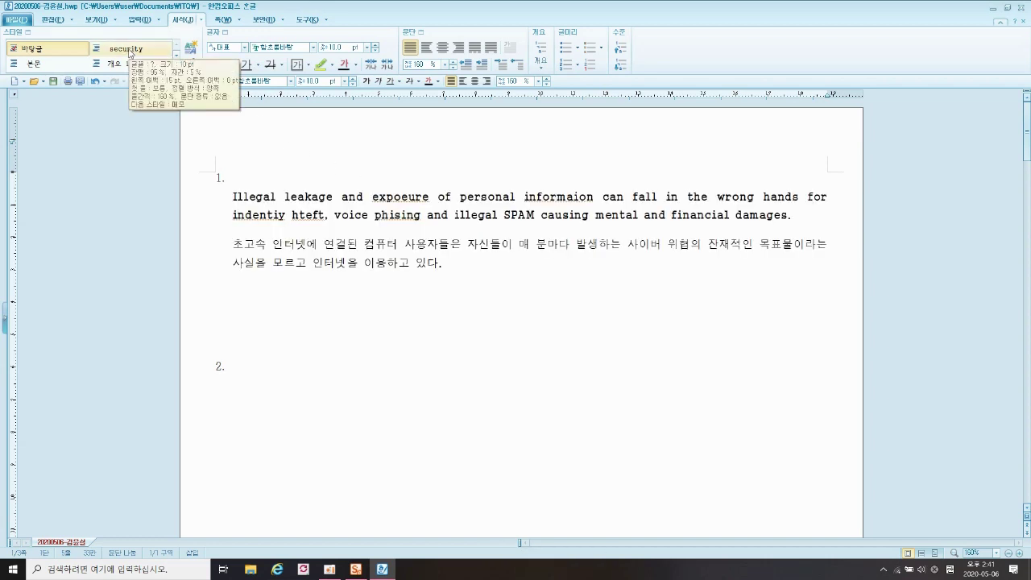
{"action": "left_click", "coordinate": [458, 272]}
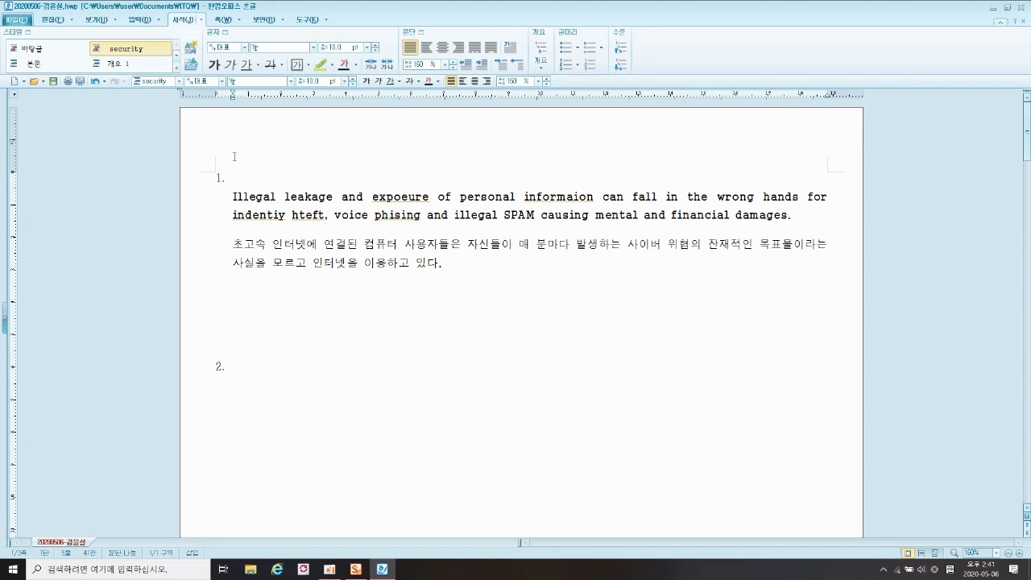
{"action": "left_click", "coordinate": [52, 83]}
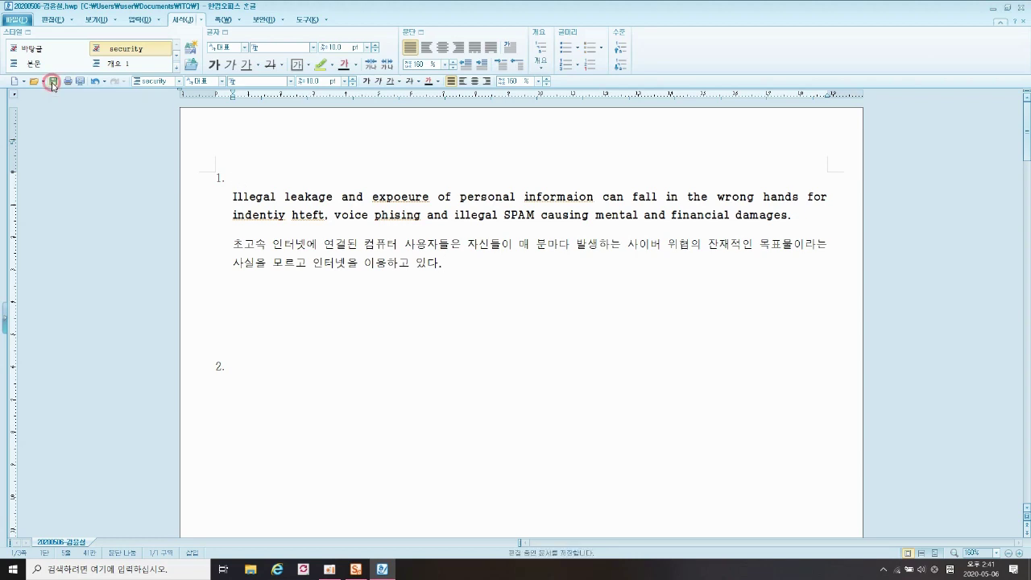